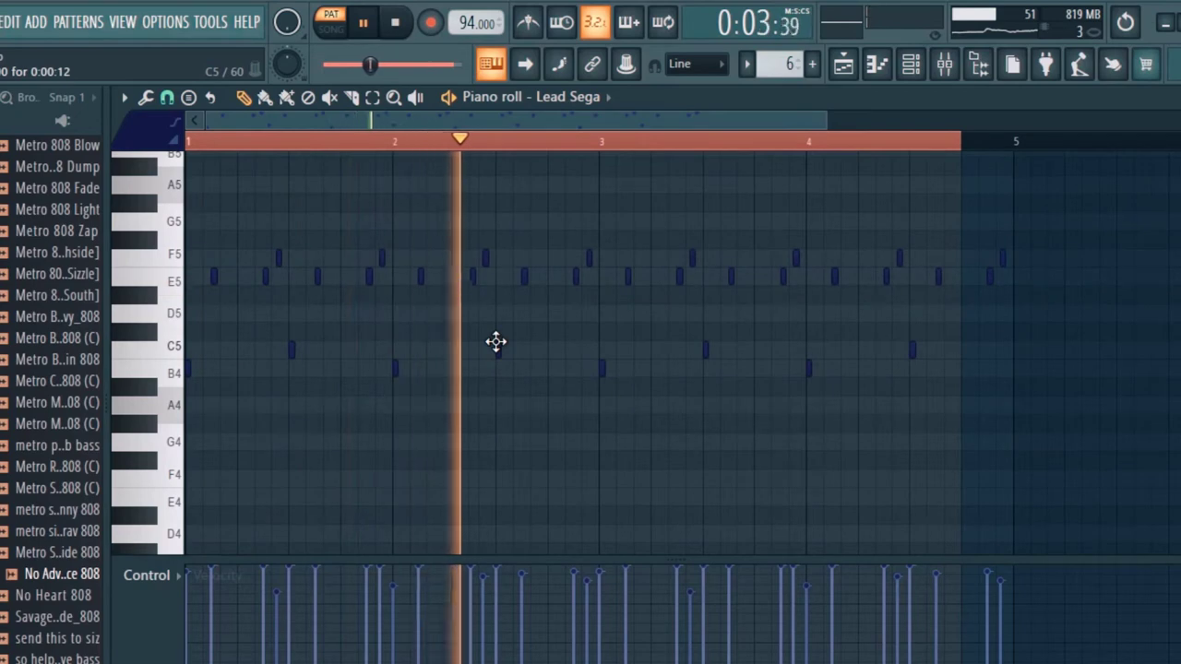
# Step: Open the Morphine #3 pattern from Track 18, play its notes from bar 1, and stop playback back in the playlist
pyautogui.press('XF86AudioPlay')
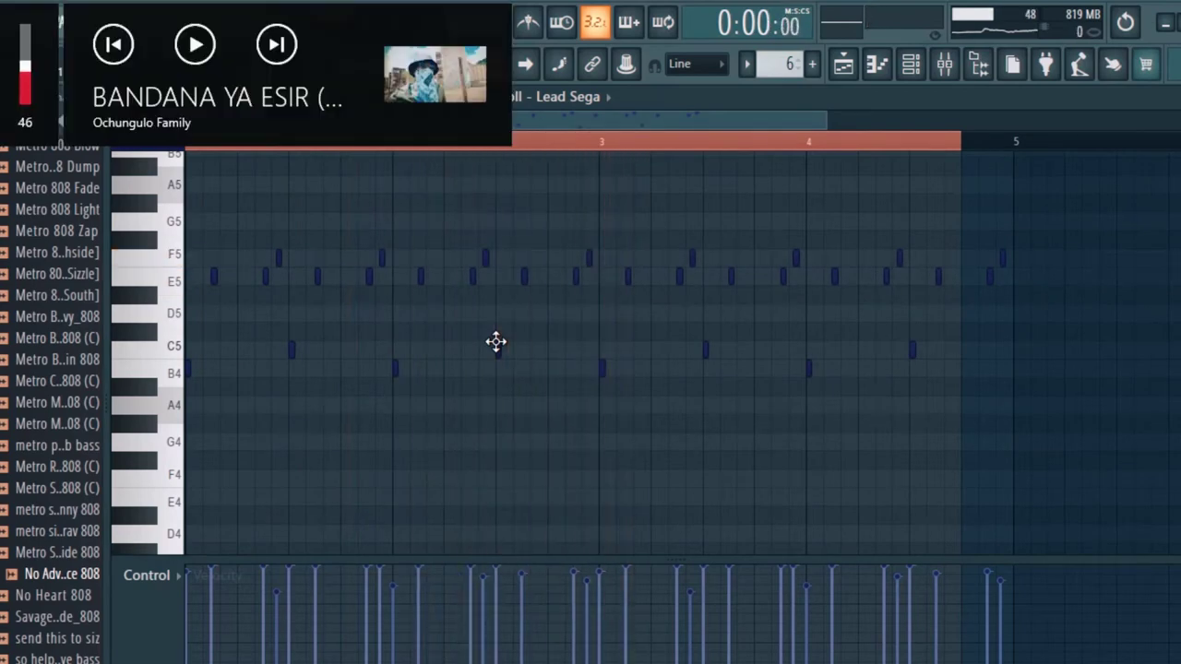
pyautogui.click(880, 74)
pyautogui.click(451, 534)
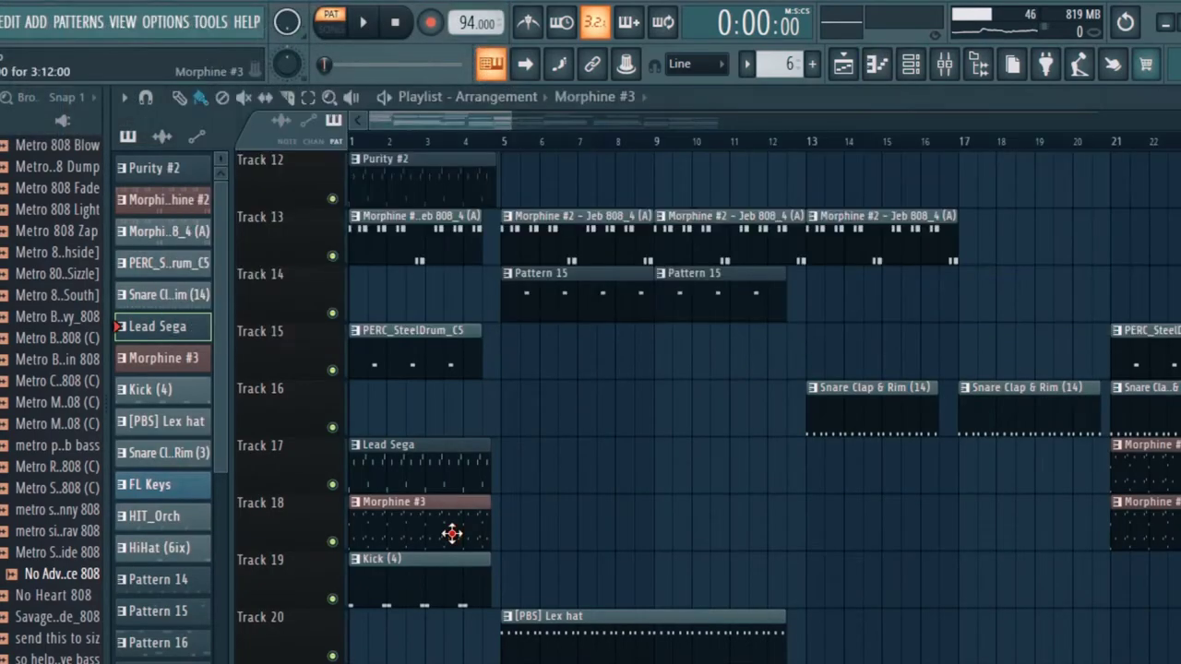
pyautogui.doubleClick(453, 528)
pyautogui.moveTo(596, 121); pyautogui.dragTo(267, 118)
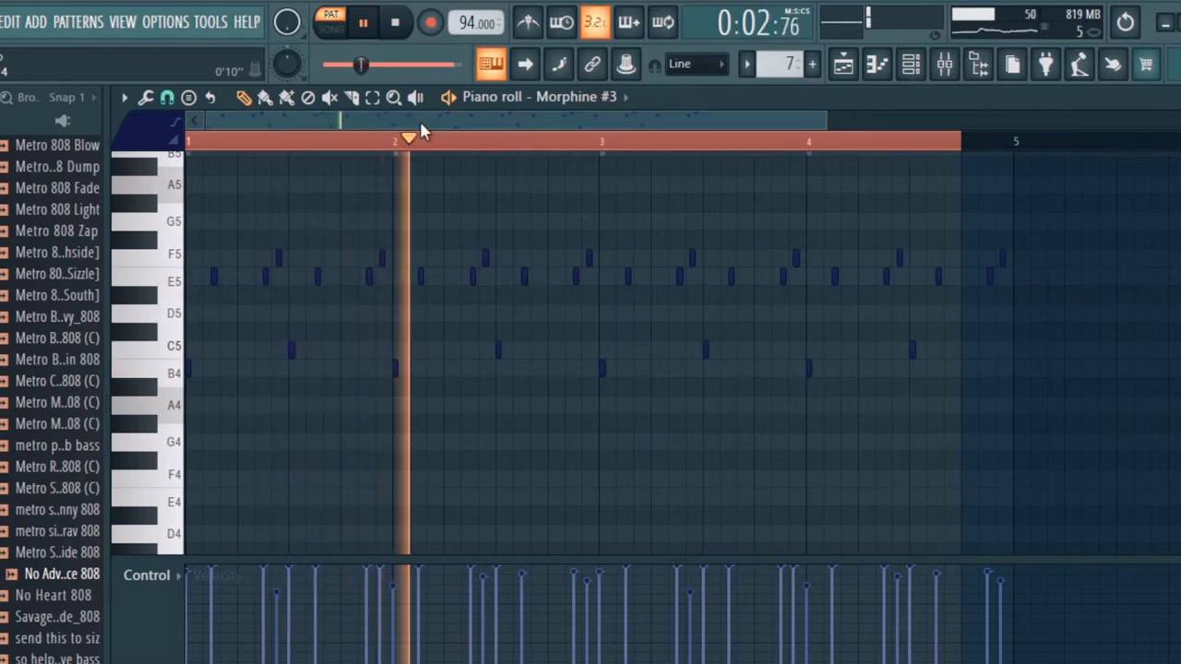
pyautogui.click(843, 64)
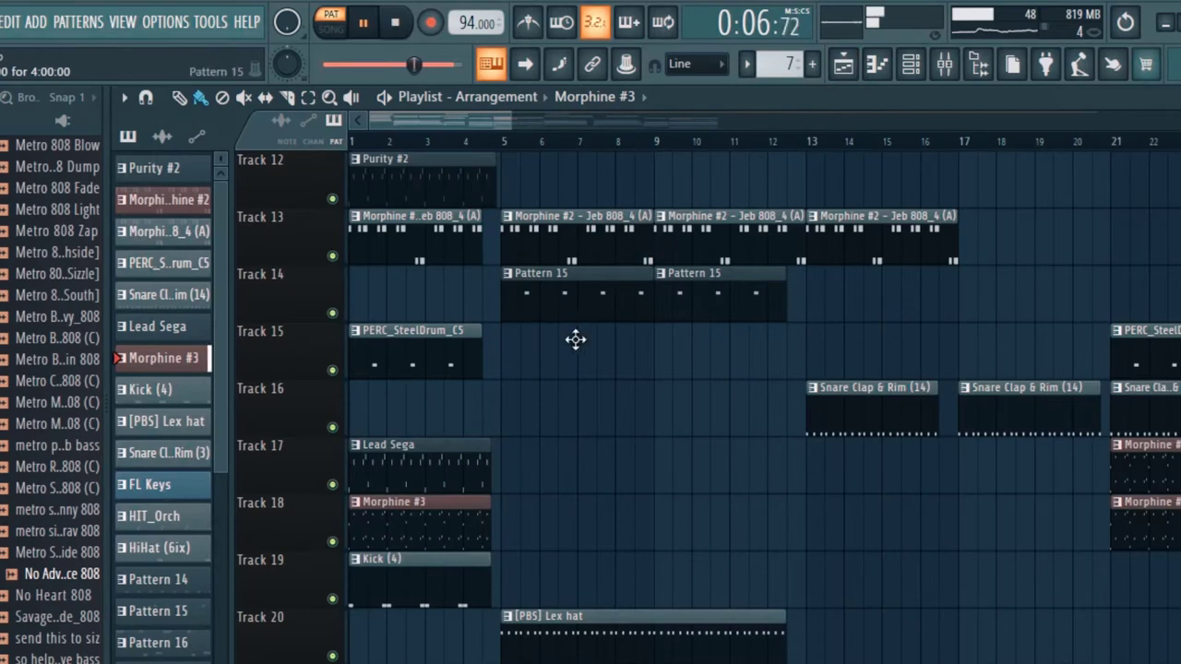
pyautogui.scroll(-3, 565, 365)
pyautogui.press('space')
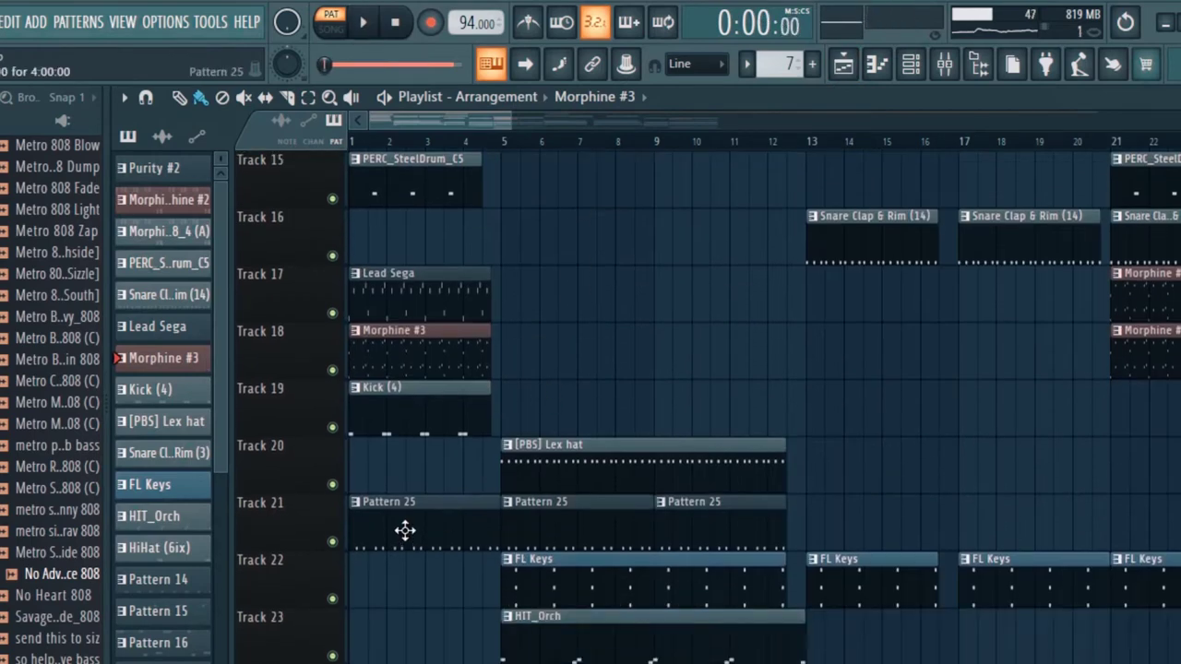
# Step: Make a time selection in the playlist covering bars 1 to 4
pyautogui.scroll(7, 406, 530)
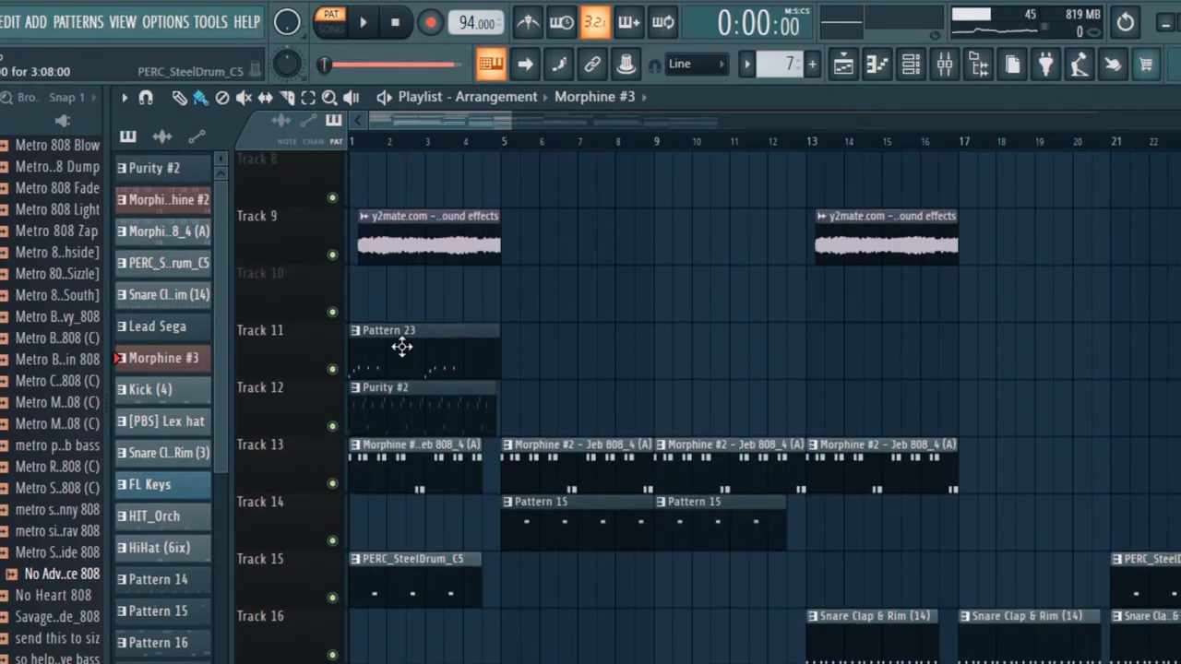
pyautogui.scroll(3, 403, 346)
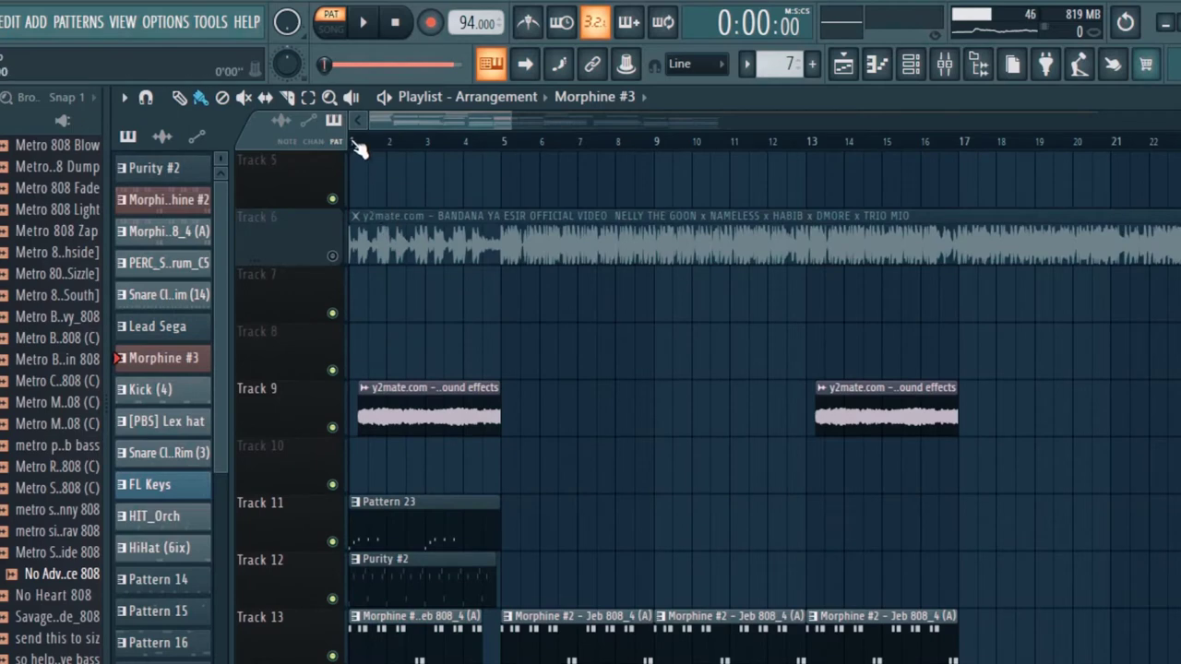
pyautogui.moveTo(374, 143); pyautogui.dragTo(517, 196)
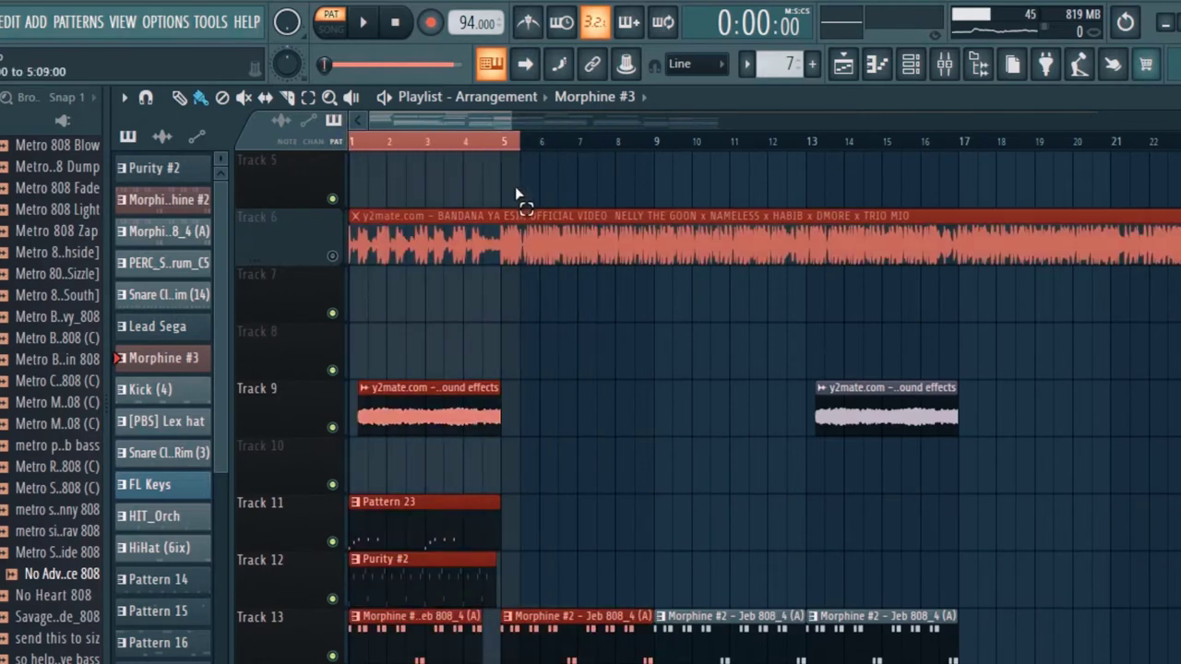
pyautogui.scroll(-3, 554, 267)
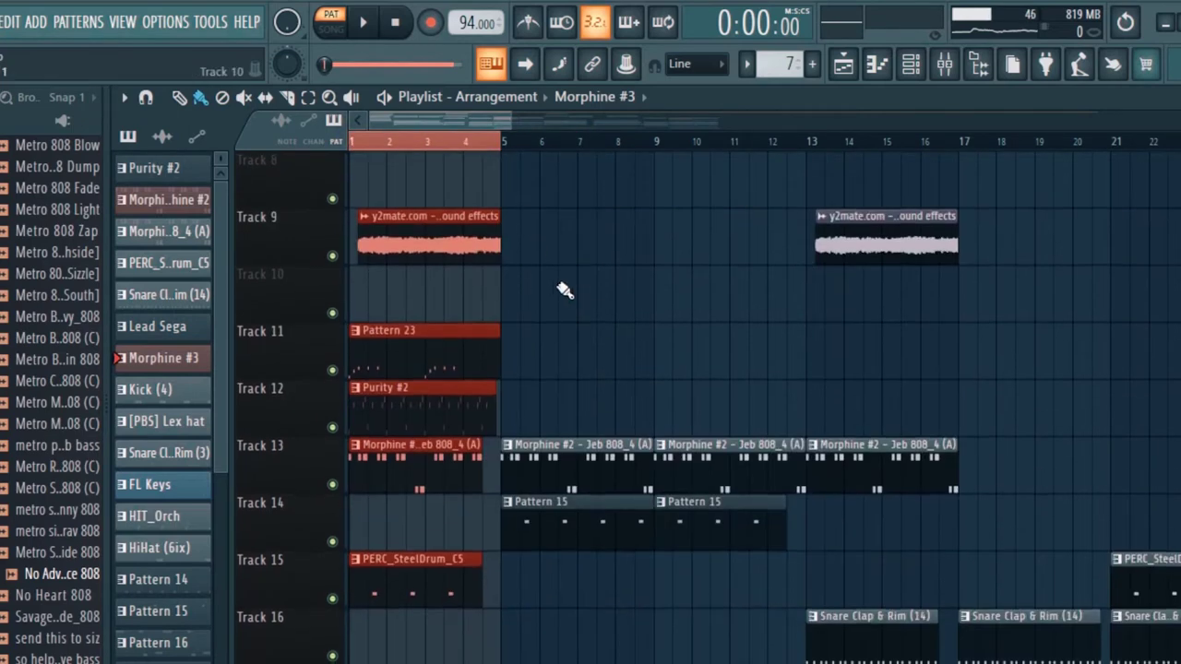
# Step: Open the Purity #2 pattern from Track 12 and view its notes from bar 1
pyautogui.doubleClick(437, 387)
pyautogui.moveTo(562, 120); pyautogui.dragTo(190, 107)
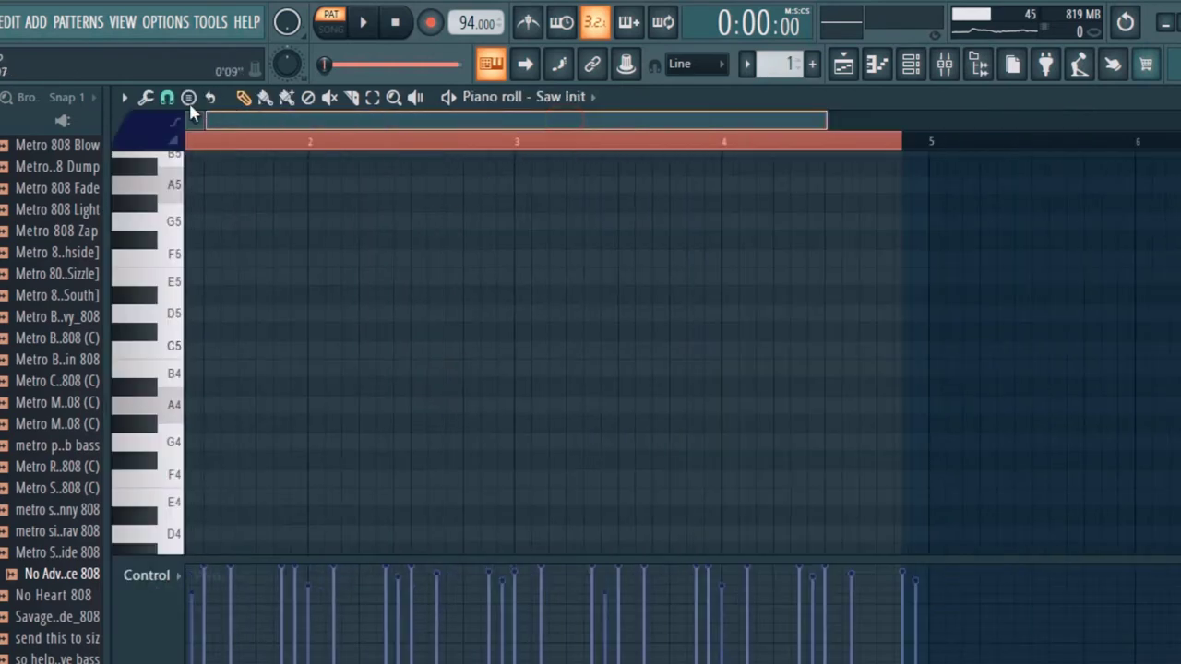
pyautogui.scroll(4, 338, 343)
pyautogui.scroll(3, 341, 346)
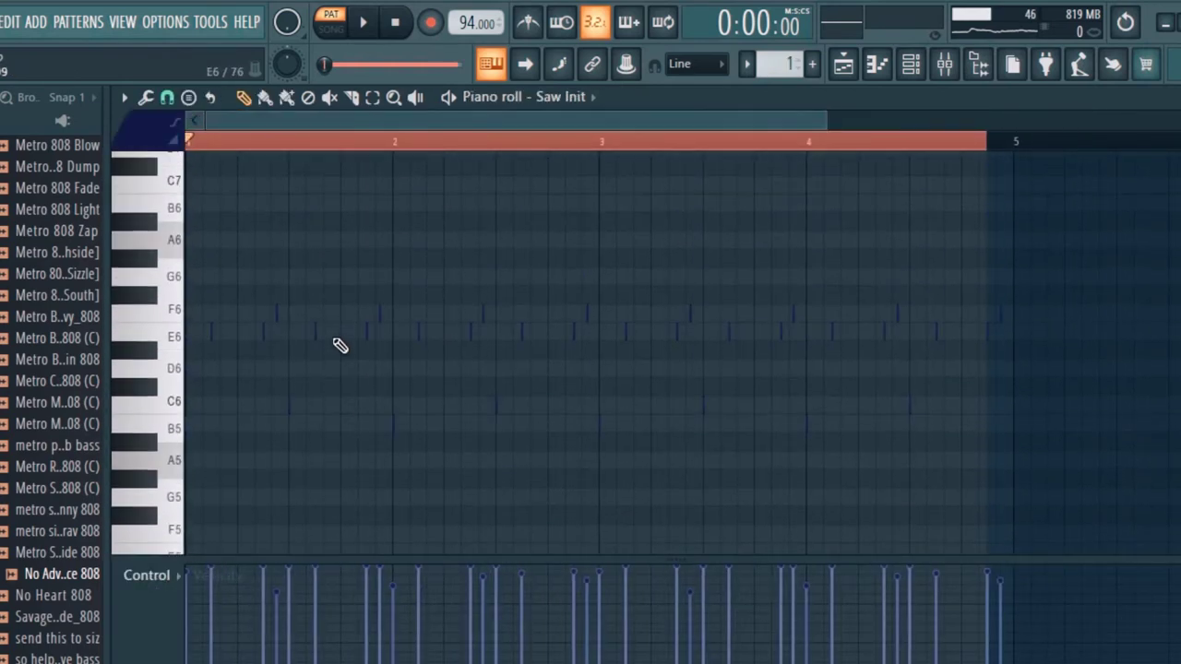
pyautogui.click(844, 64)
# Step: Open the first Morphine #2 - Jeb 808_4 (A) pattern on Track 13 and play its notes from bar 1
pyautogui.scroll(-3, 369, 446)
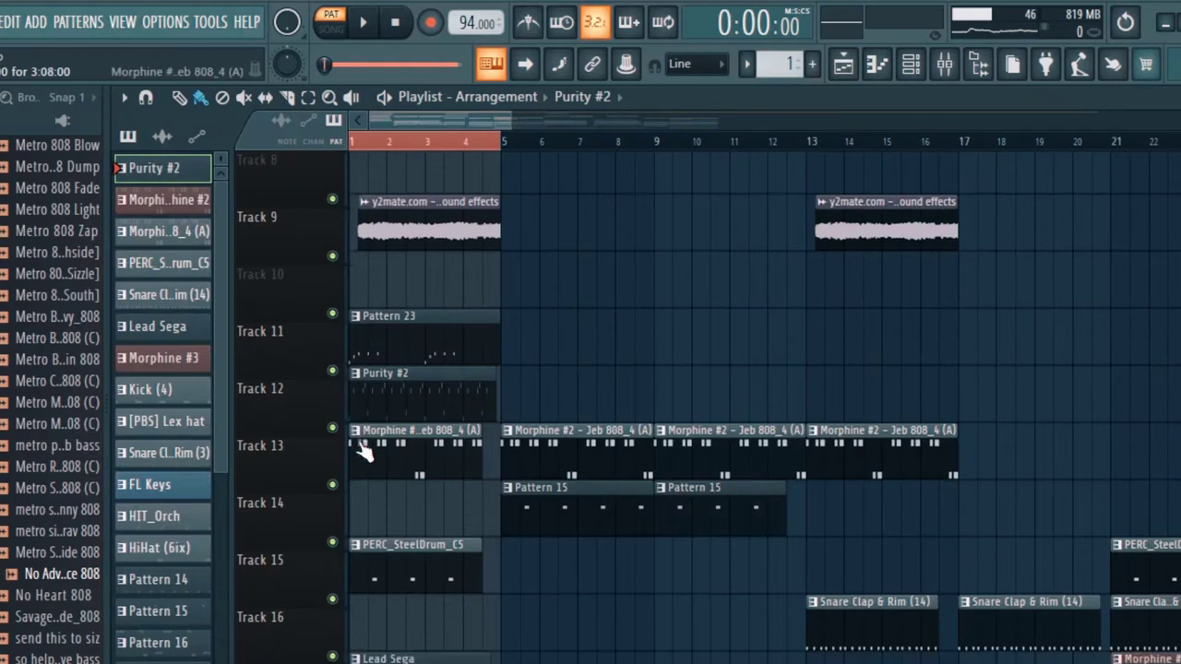
pyautogui.doubleClick(397, 429)
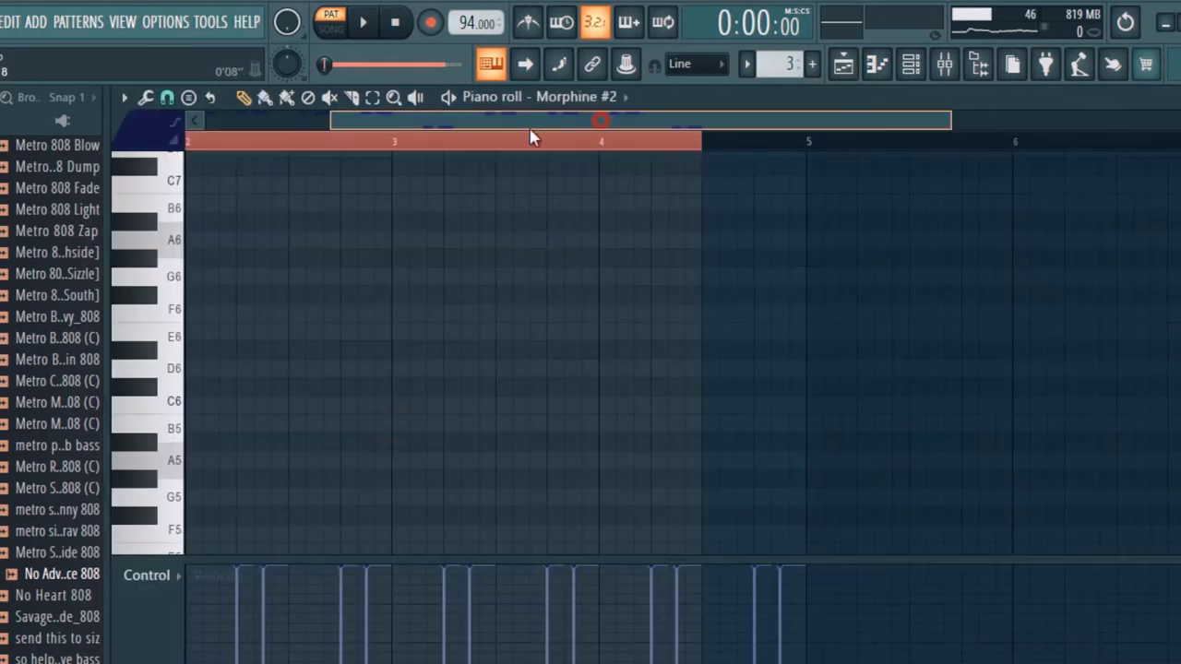
pyautogui.moveTo(580, 127); pyautogui.dragTo(263, 134)
pyautogui.scroll(-8, 536, 277)
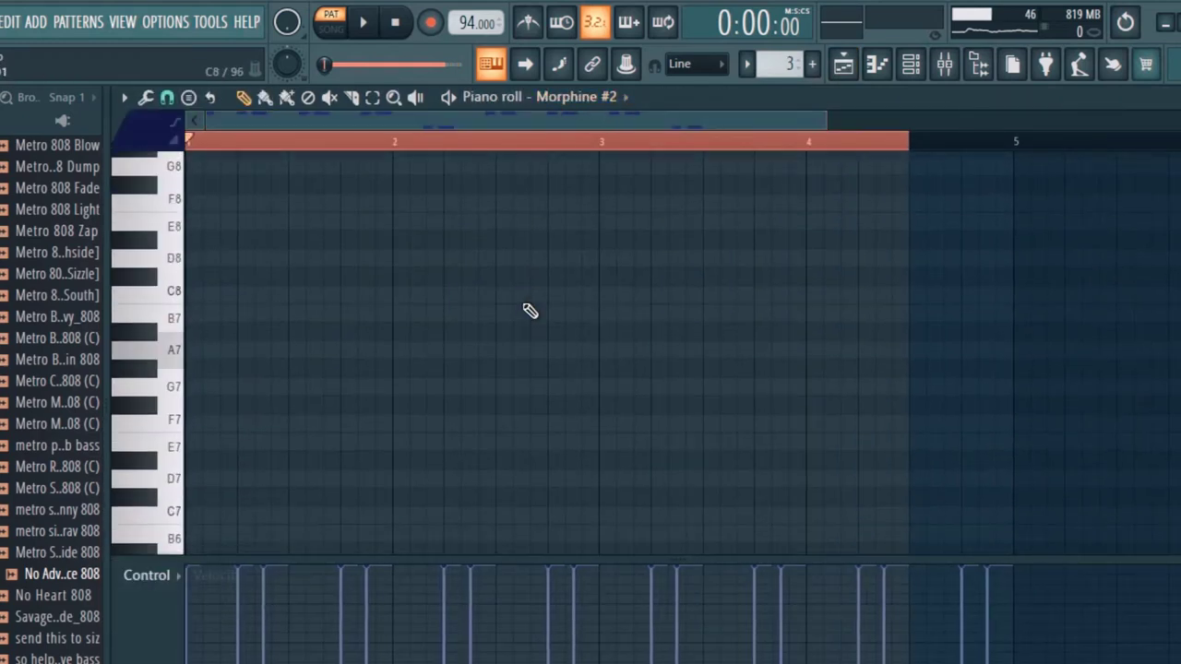
pyautogui.press('space')
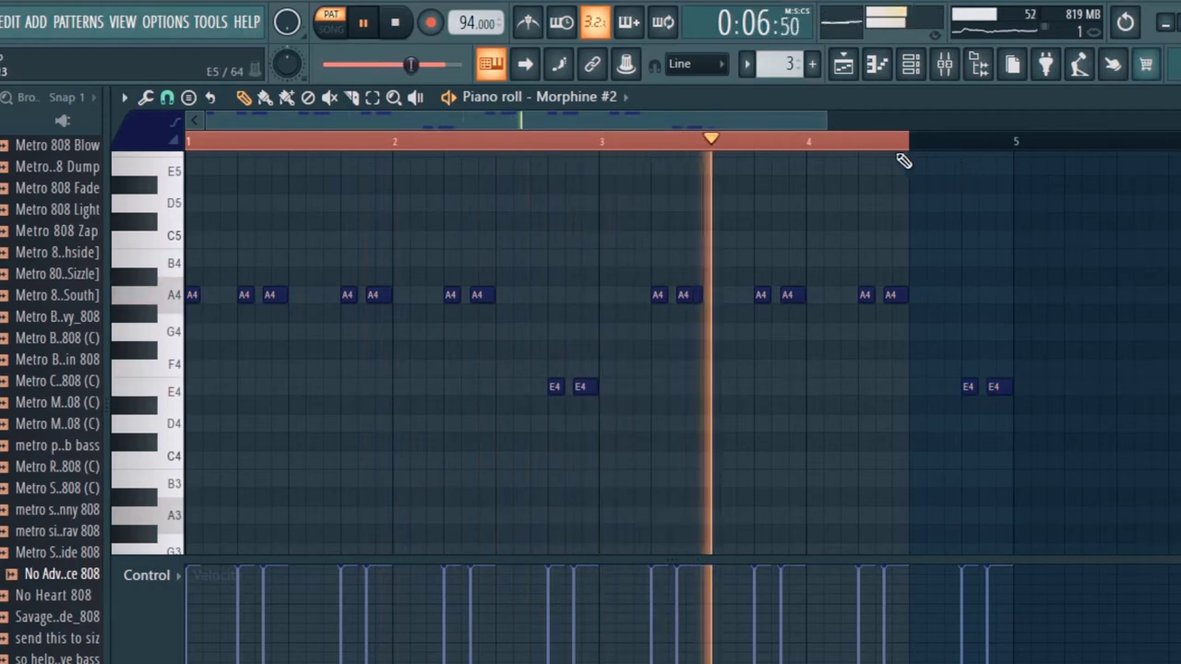
# Step: Return to the playlist and extend the time selection to cover bars 1 to 8
pyautogui.click(850, 74)
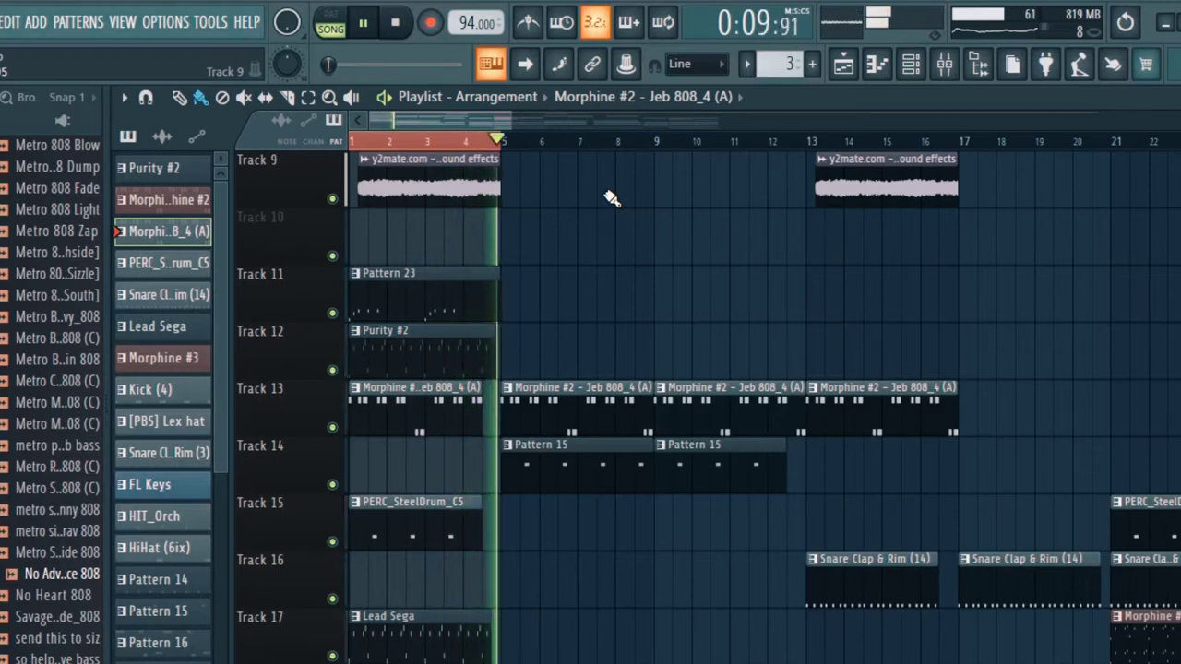
pyautogui.moveTo(495, 142); pyautogui.dragTo(658, 155)
pyautogui.scroll(3, 680, 194)
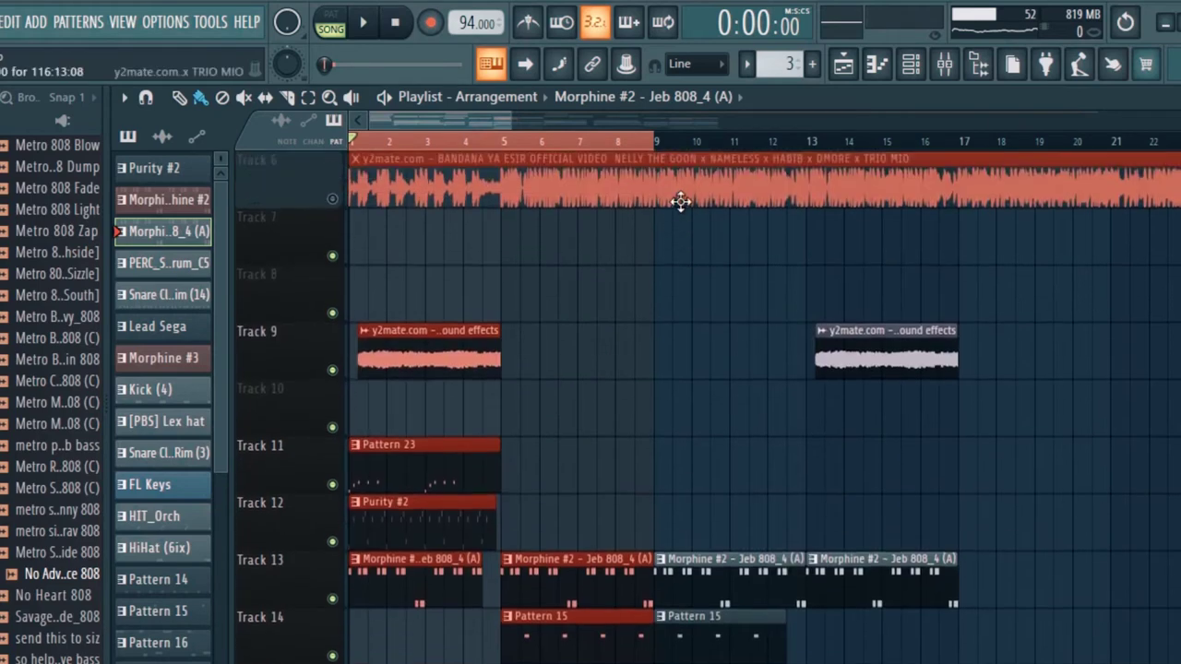
# Step: Open Pattern 15 from Track 14 and play its steel drum notes from bar 1, then stop playback back in the playlist
pyautogui.scroll(-7, 699, 244)
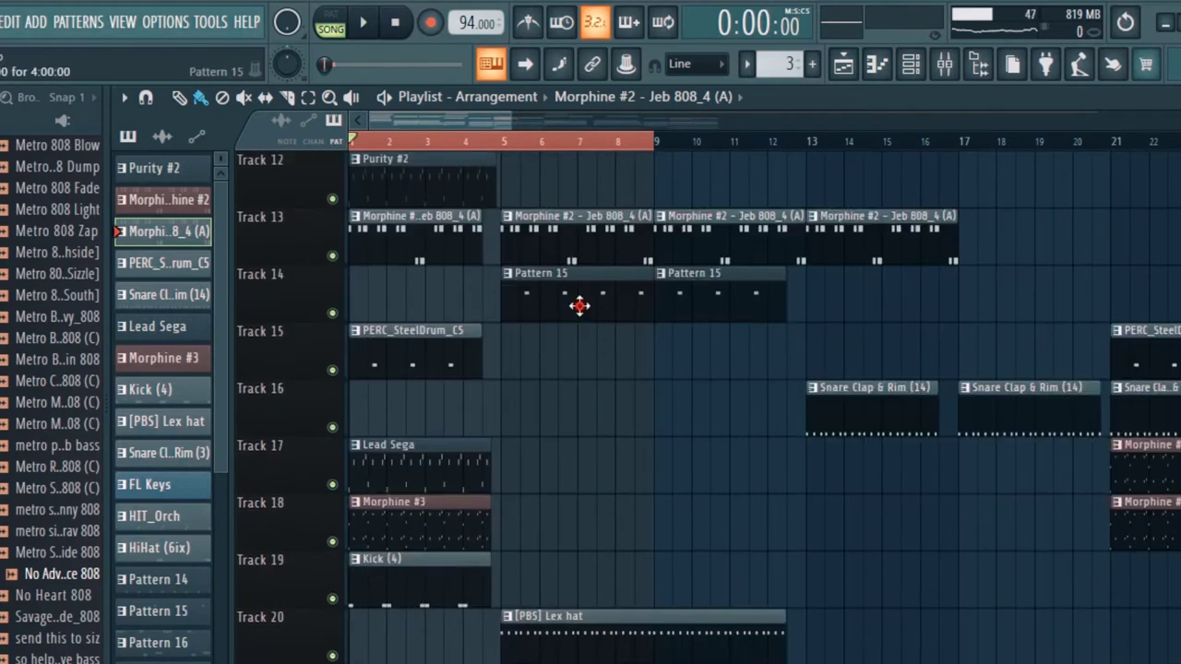
pyautogui.doubleClick(581, 303)
pyautogui.moveTo(584, 117); pyautogui.dragTo(356, 179)
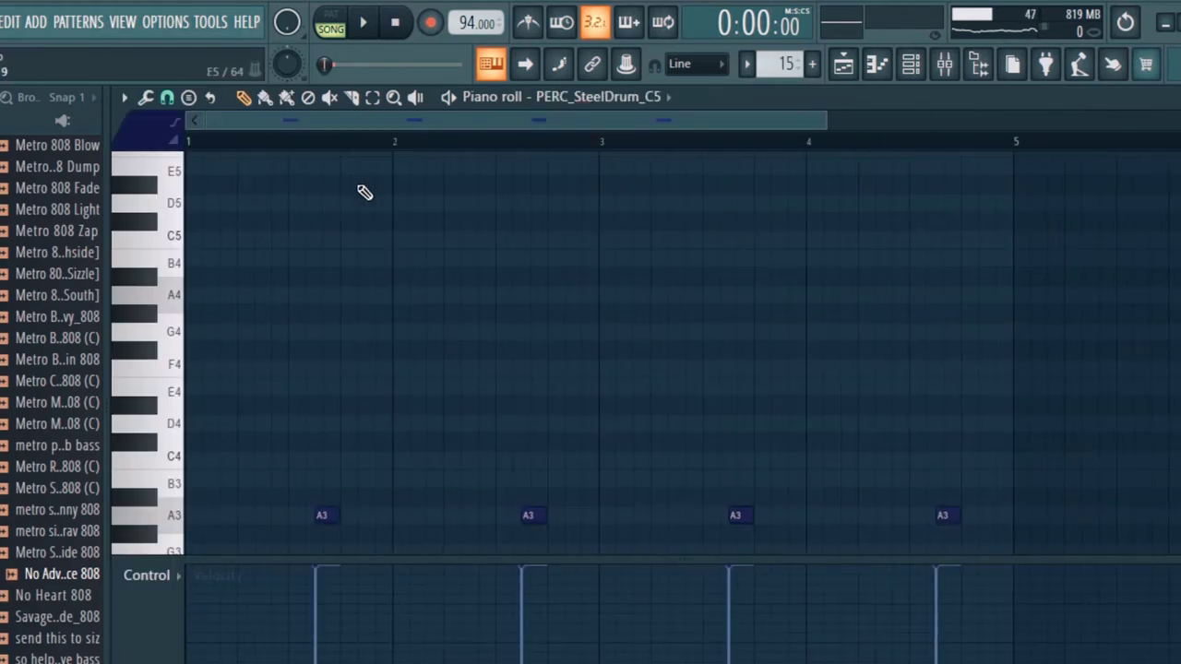
pyautogui.scroll(-3, 360, 185)
pyautogui.press('space')
pyautogui.press('space')
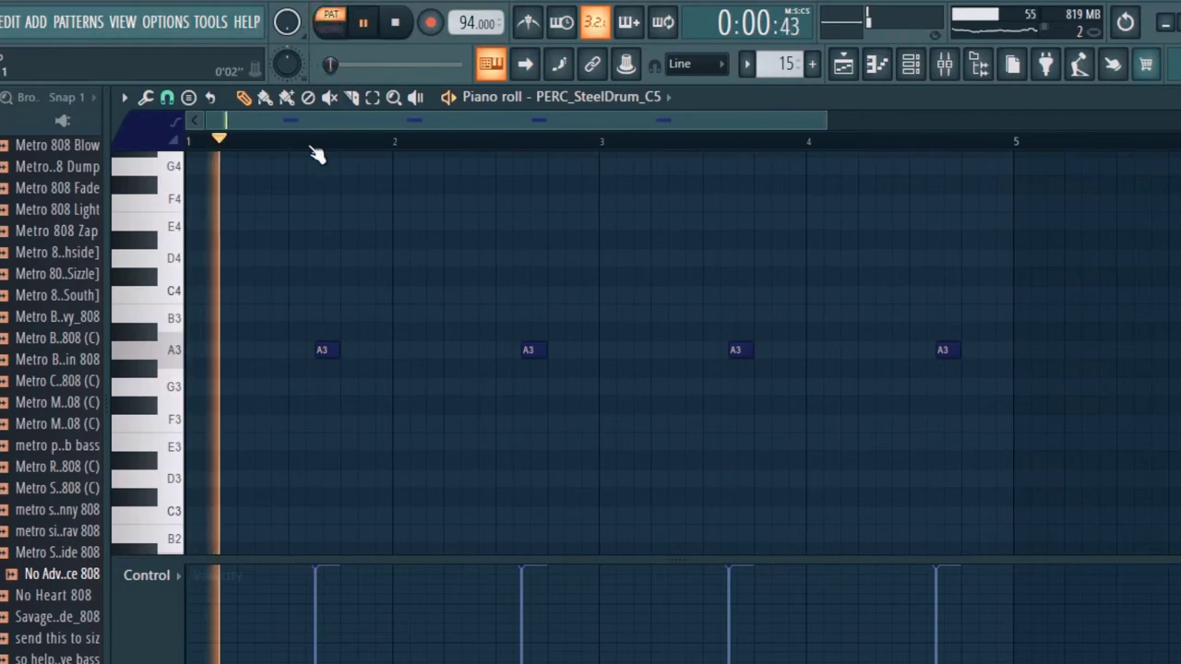
pyautogui.click(843, 64)
pyautogui.press('space')
# Step: Open the [PBS] Lex hat pattern from Track 20 and play its hi-hat notes from bar 1
pyautogui.scroll(-4, 627, 308)
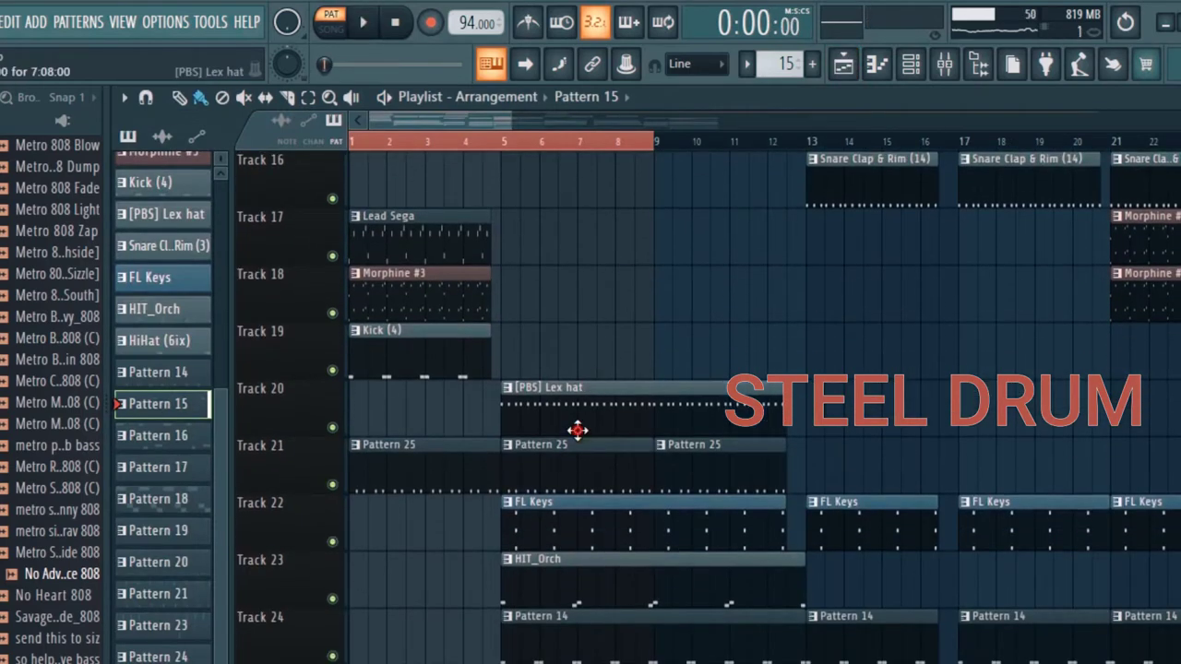
pyautogui.doubleClick(576, 430)
pyautogui.moveTo(625, 128); pyautogui.dragTo(366, 125)
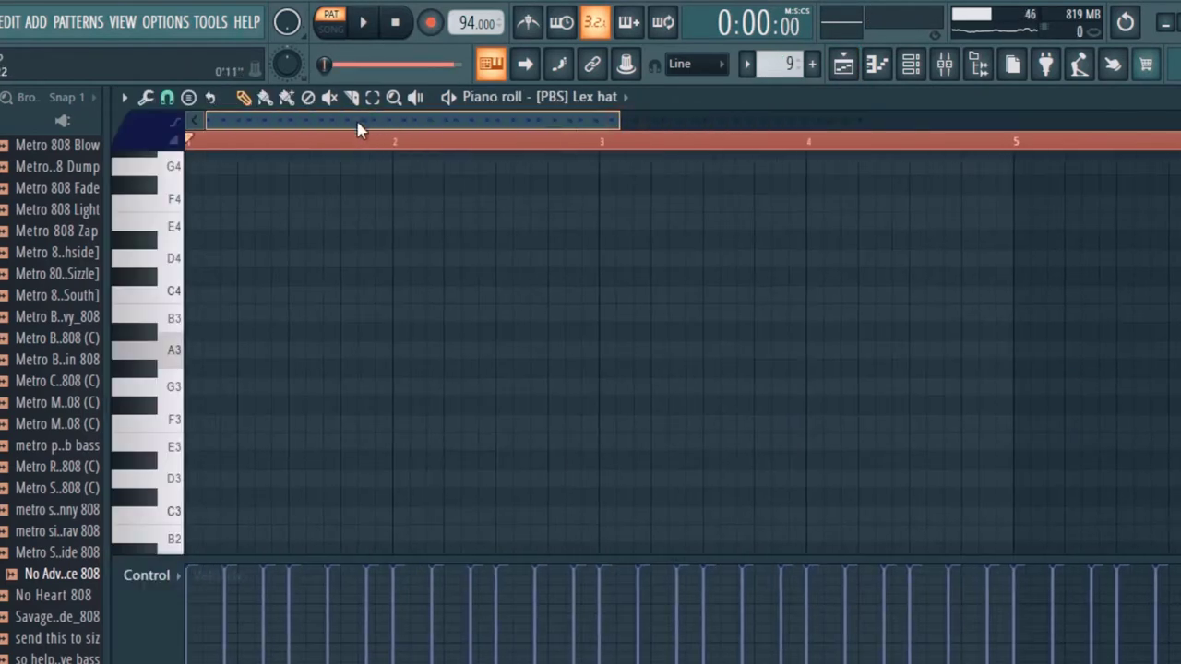
pyautogui.scroll(10, 354, 256)
pyautogui.press('space')
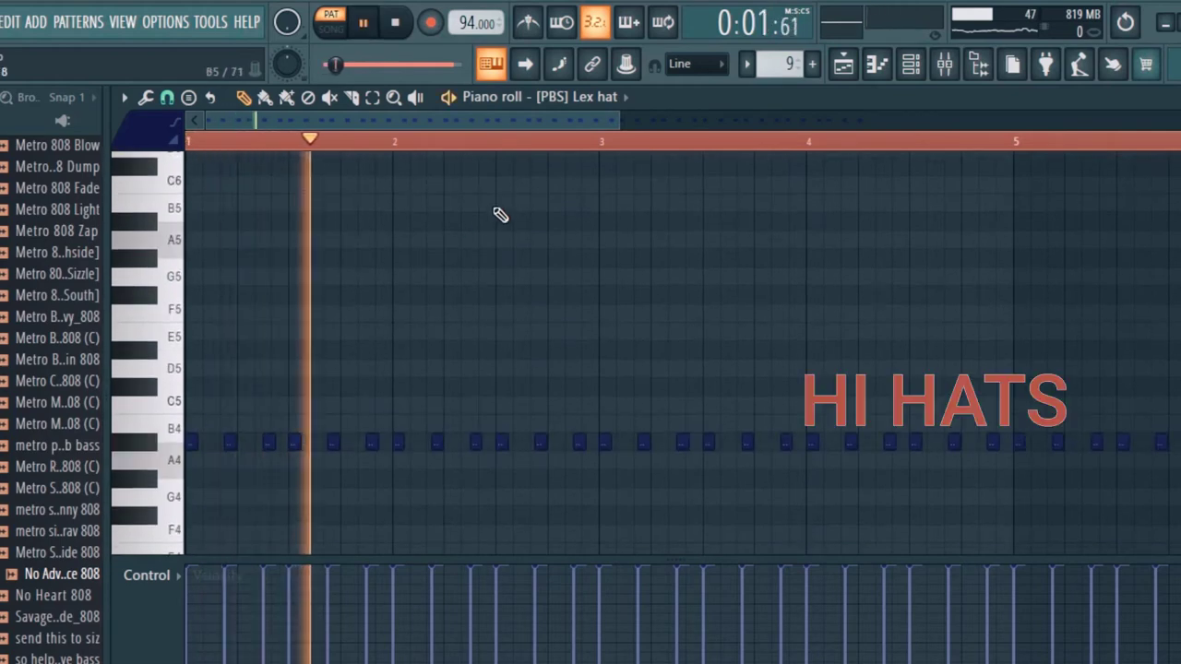
# Step: Select all the hi-hat notes, transpose them up one semitone to B4, and stop playback back in the playlist
pyautogui.click(180, 453)
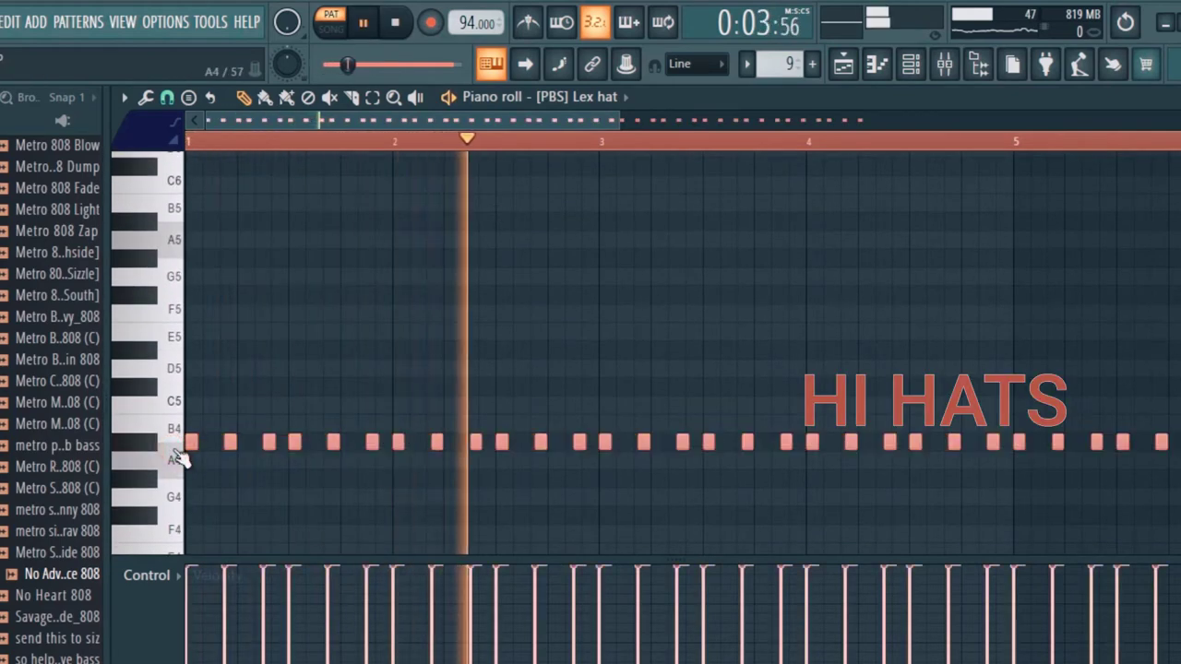
pyautogui.hotkey('shift', 'Up')
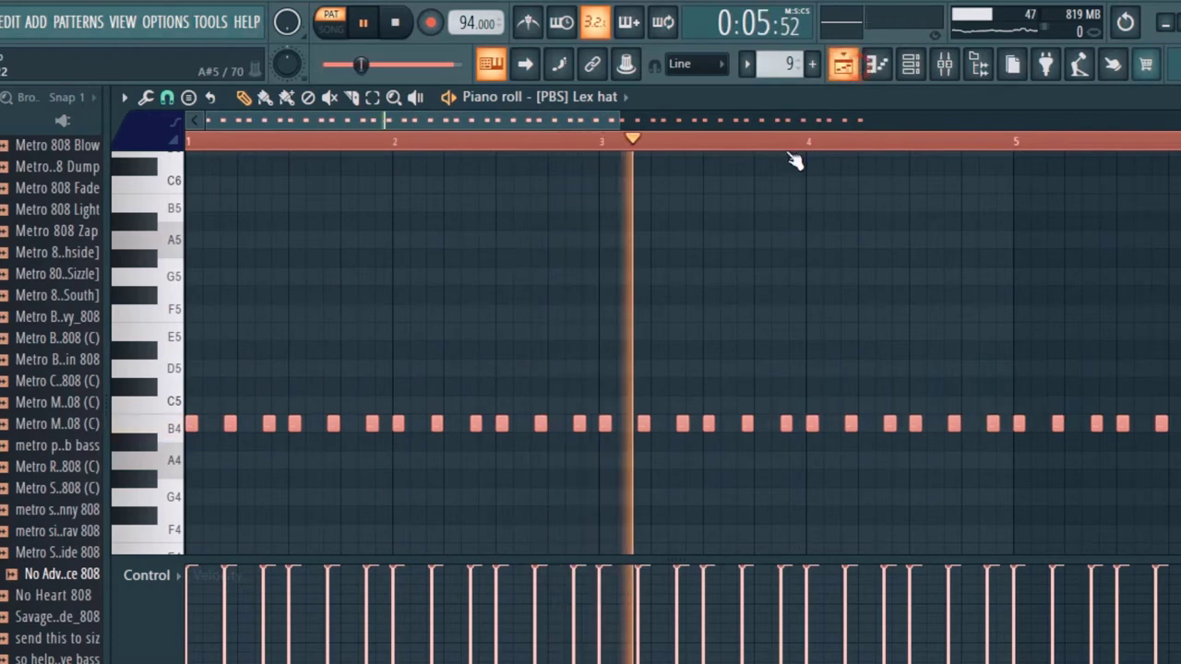
pyautogui.press('F5')
pyautogui.press('space')
# Step: Open Pattern 25 from Track 21, play its snare notes, select all the notes on C5, and return to the playlist
pyautogui.scroll(-2, 610, 395)
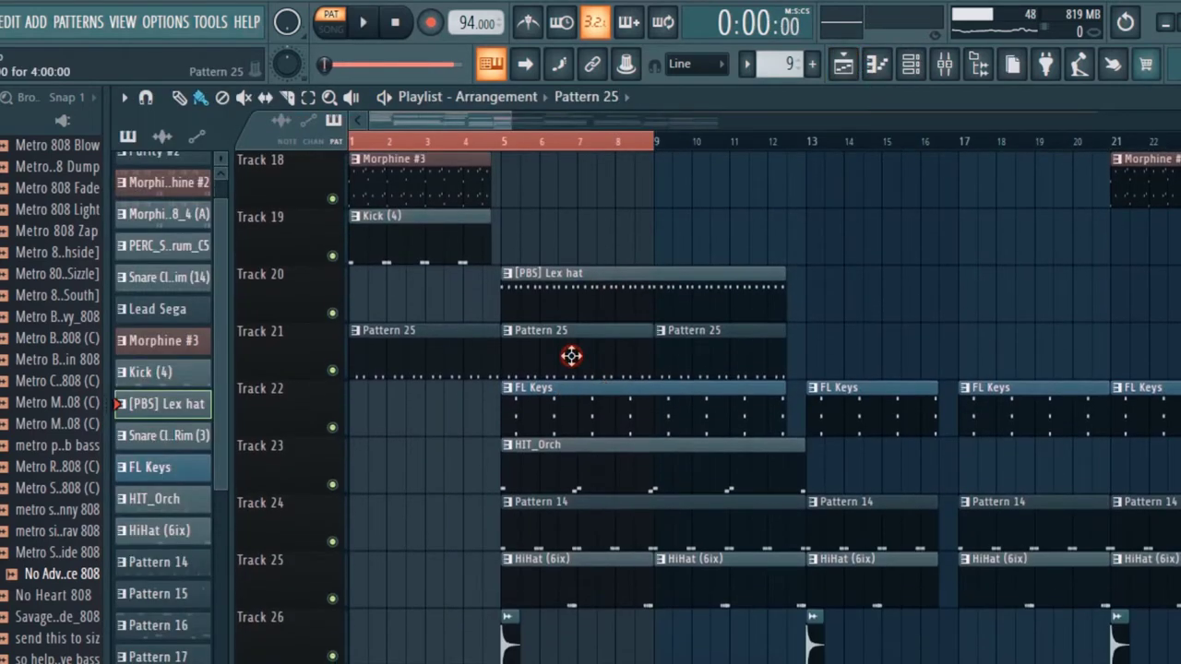
pyautogui.doubleClick(572, 355)
pyautogui.moveTo(597, 134); pyautogui.dragTo(400, 119)
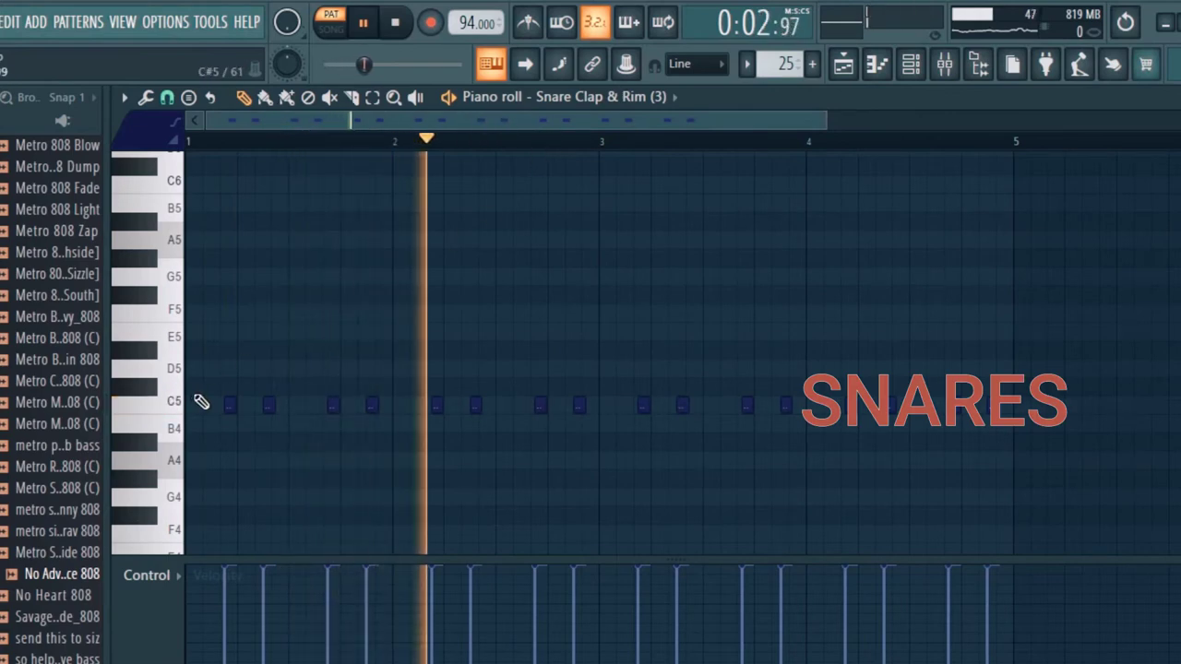
pyautogui.click(169, 406)
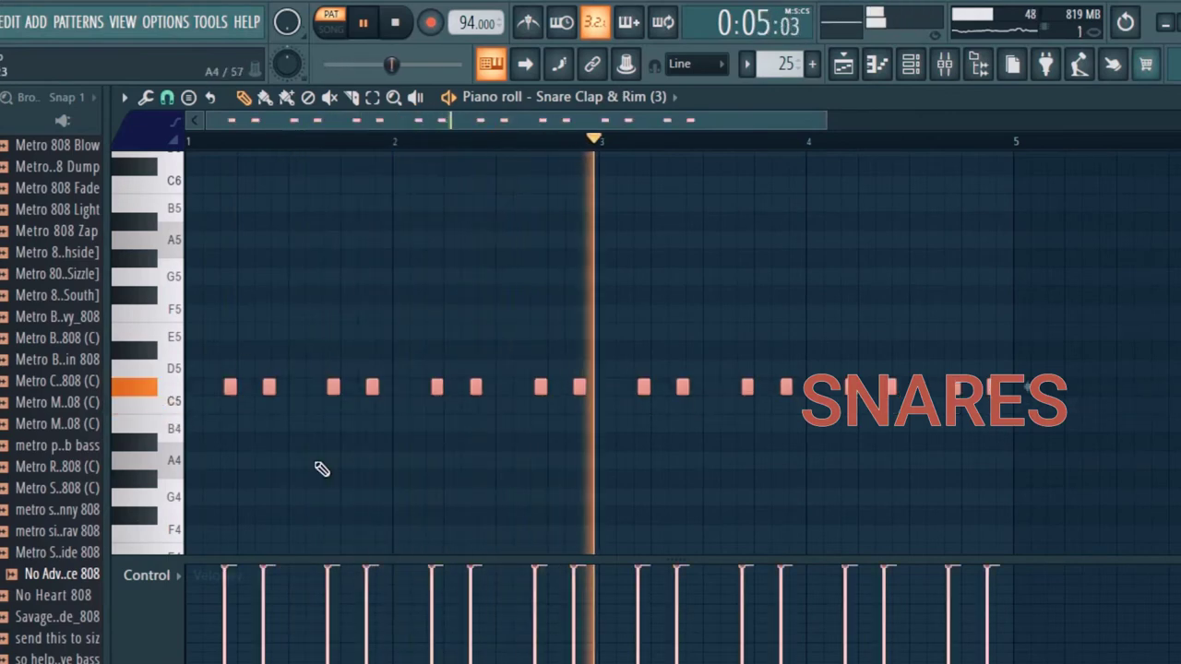
pyautogui.press('space')
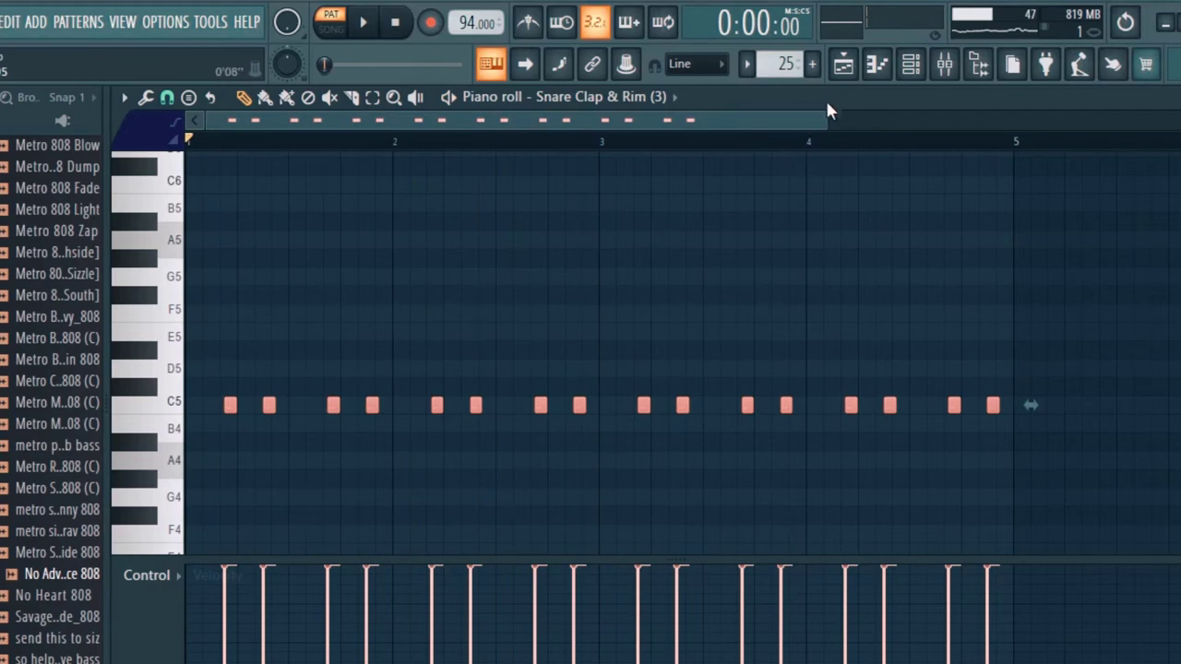
pyautogui.click(842, 64)
# Step: Open the FL Keys pattern from Track 22, play it, select its A5, E5 and B4 chord notes, and examine the first chord closely
pyautogui.scroll(-2, 633, 322)
pyautogui.doubleClick(614, 240)
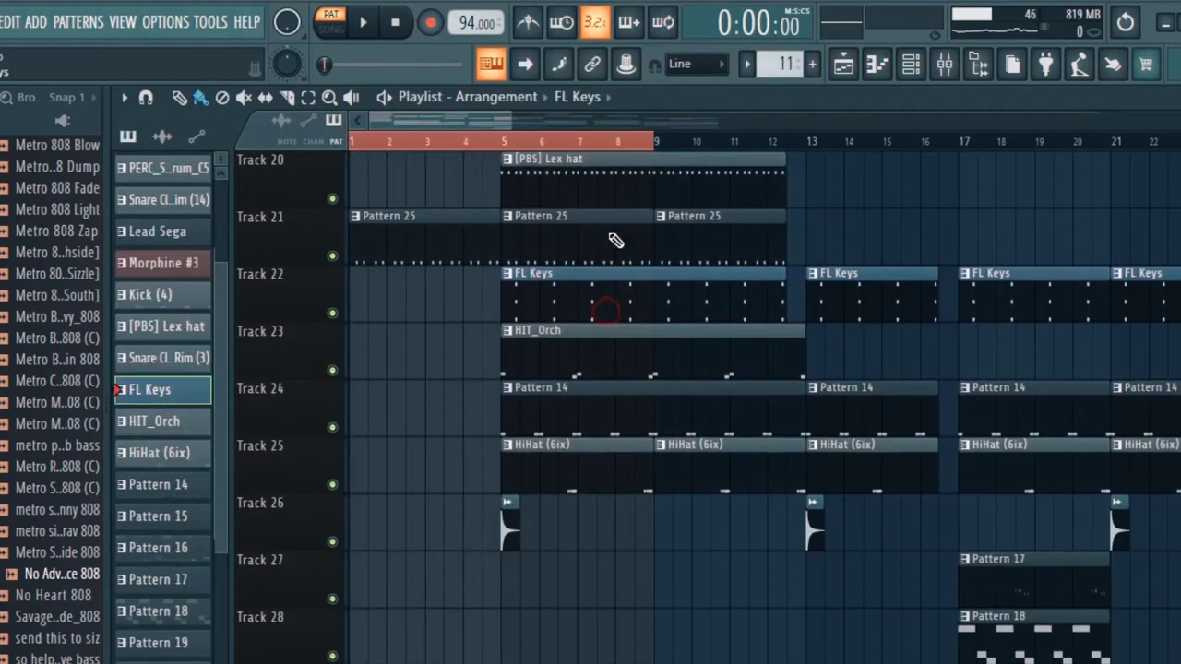
pyautogui.press('space')
pyautogui.moveTo(577, 125); pyautogui.dragTo(359, 120)
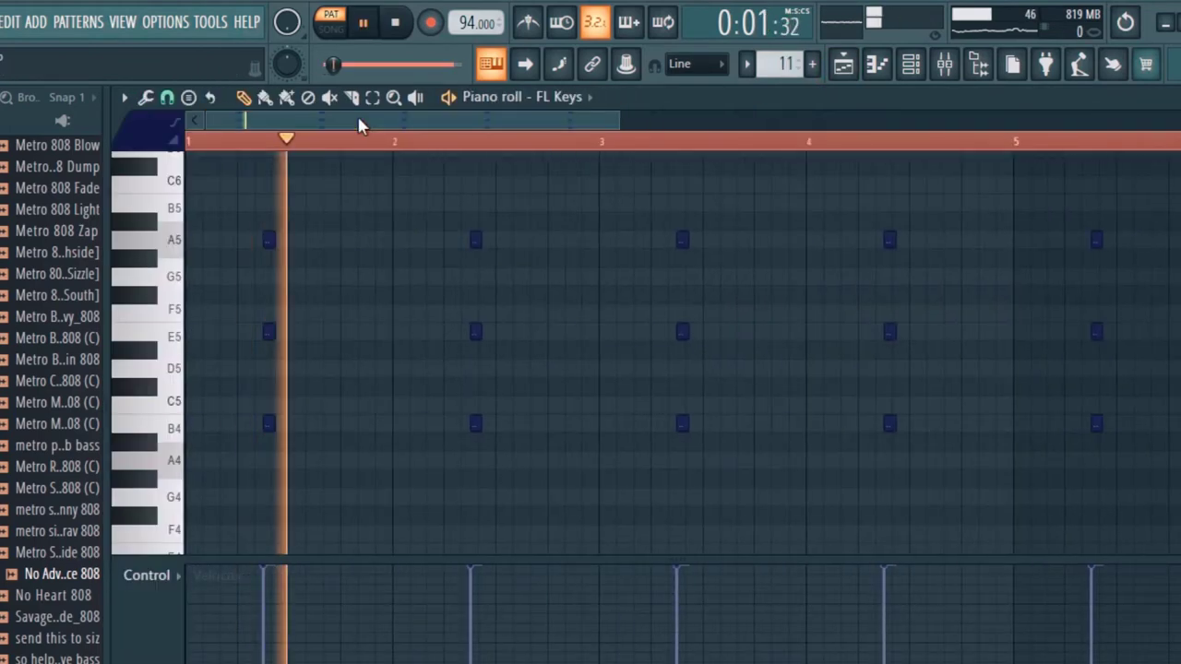
pyautogui.moveTo(166, 214); pyautogui.dragTo(190, 466)
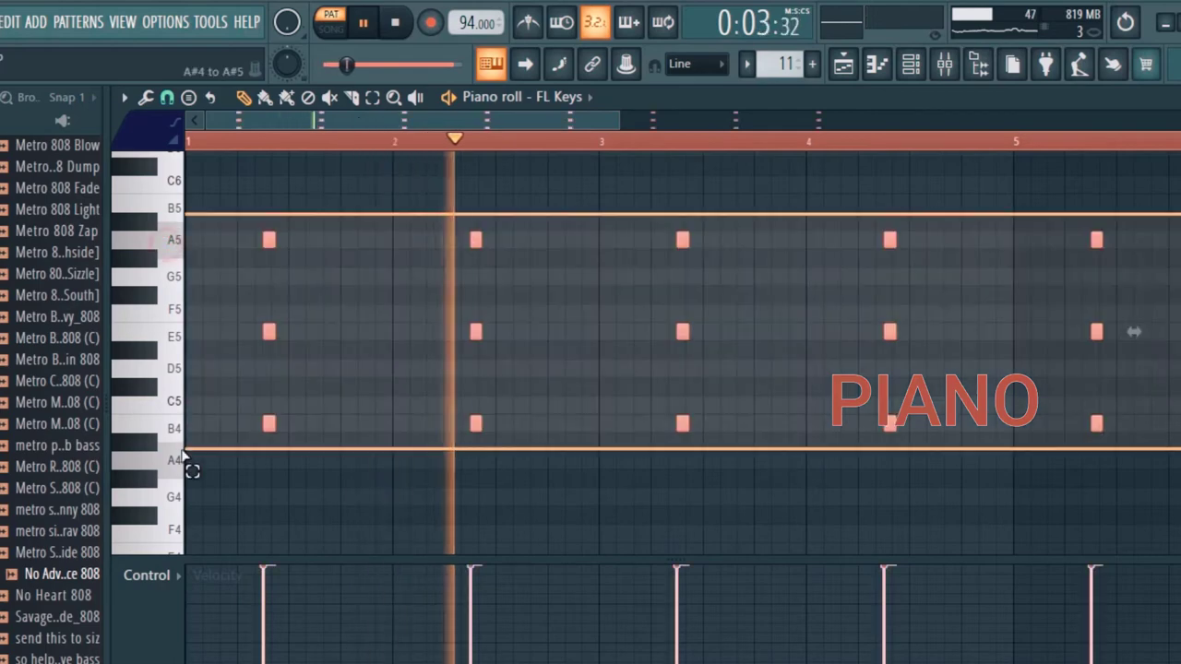
pyautogui.moveTo(614, 121); pyautogui.dragTo(305, 145)
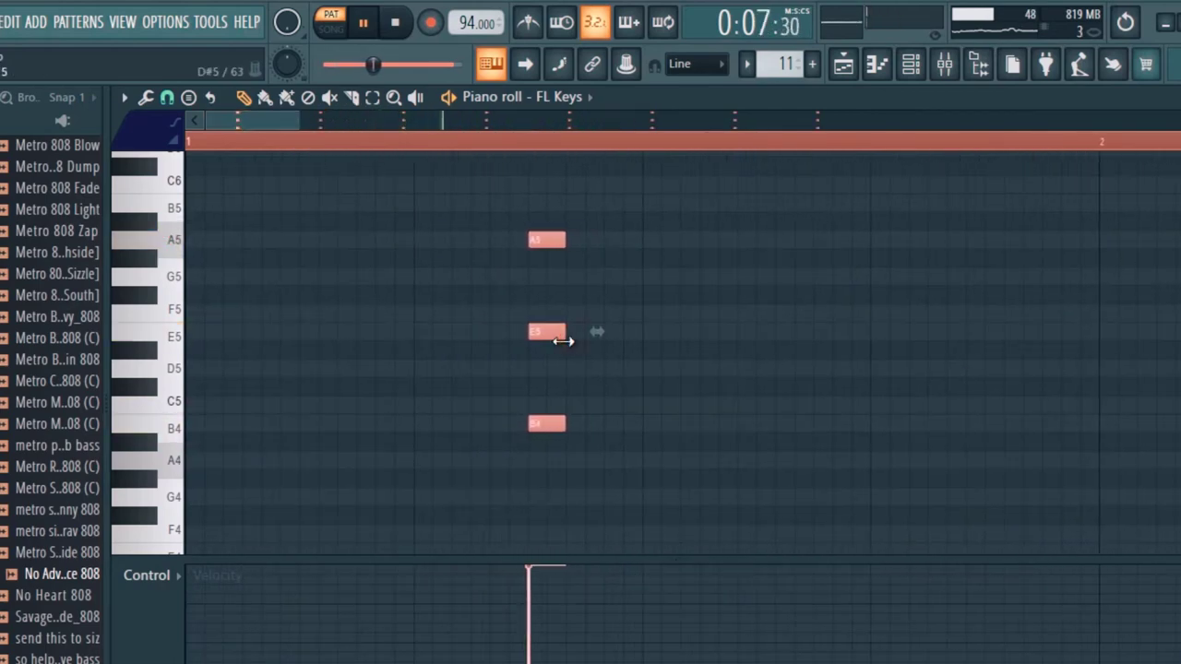
# Step: Open the HIT_Orch pattern from Track 23, play its C#5 and C5 notes from bar 1, and stop playback back in the playlist
pyautogui.click(845, 68)
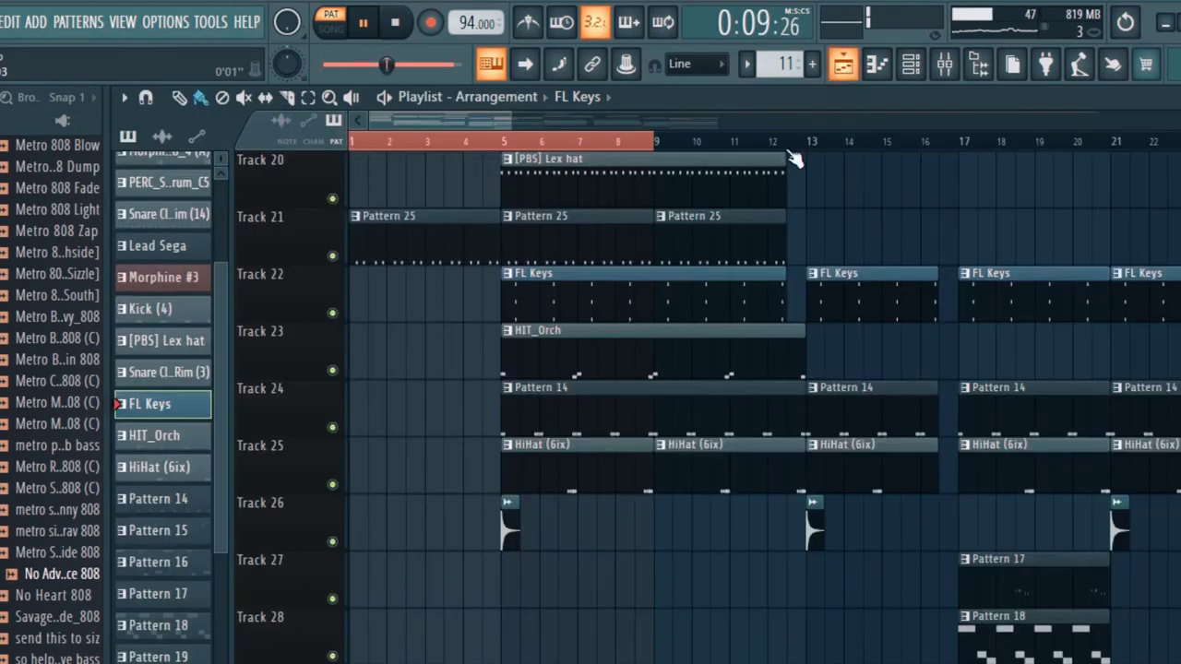
pyautogui.doubleClick(576, 371)
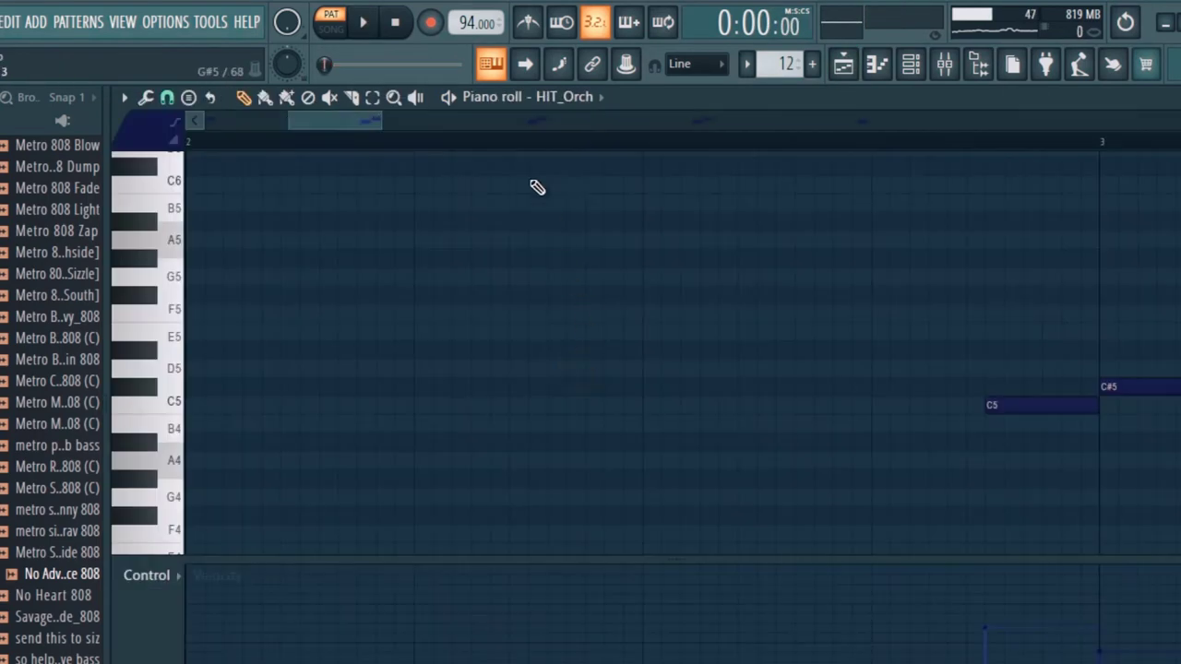
pyautogui.moveTo(377, 118); pyautogui.dragTo(427, 116)
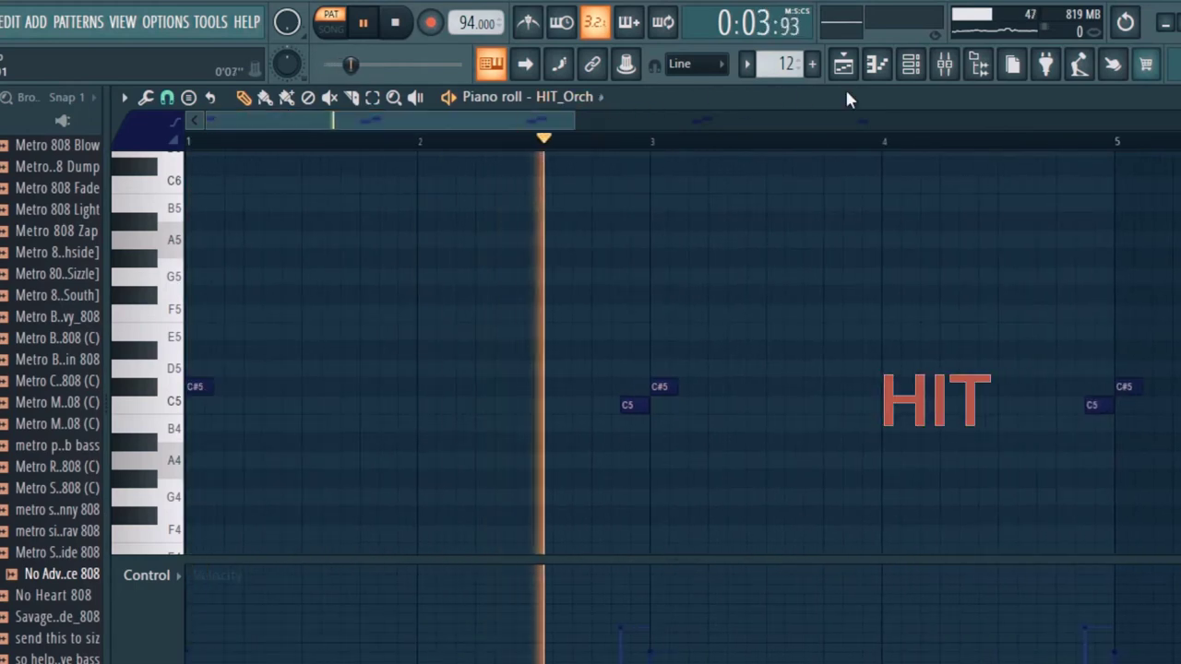
pyautogui.press('space')
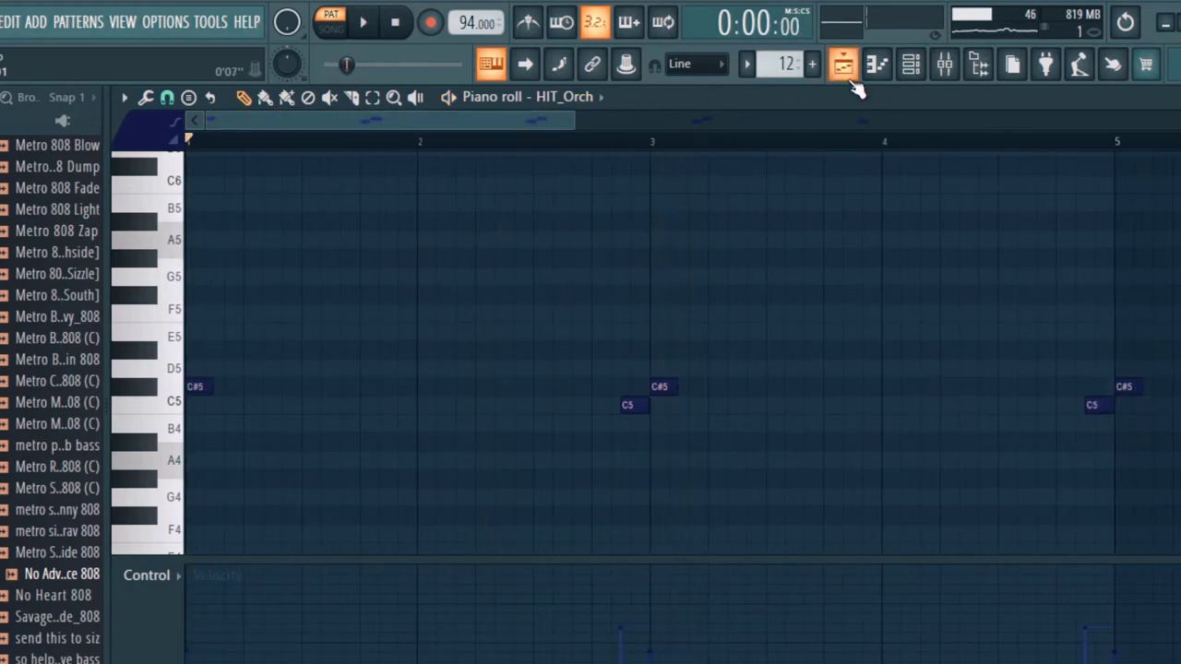
pyautogui.click(847, 72)
# Step: Open Pattern 14 from Track 24, play its Kick (6) #2 notes with bars 1 to 7 in view, and return to the playlist
pyautogui.doubleClick(551, 416)
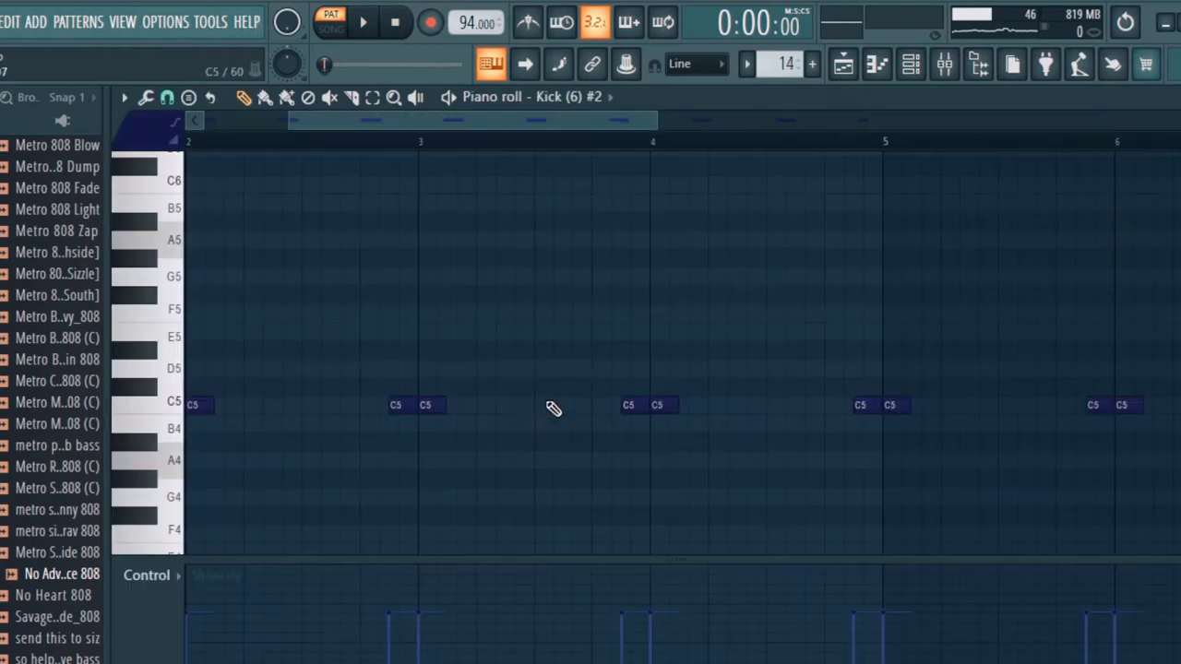
pyautogui.moveTo(562, 122); pyautogui.dragTo(413, 117)
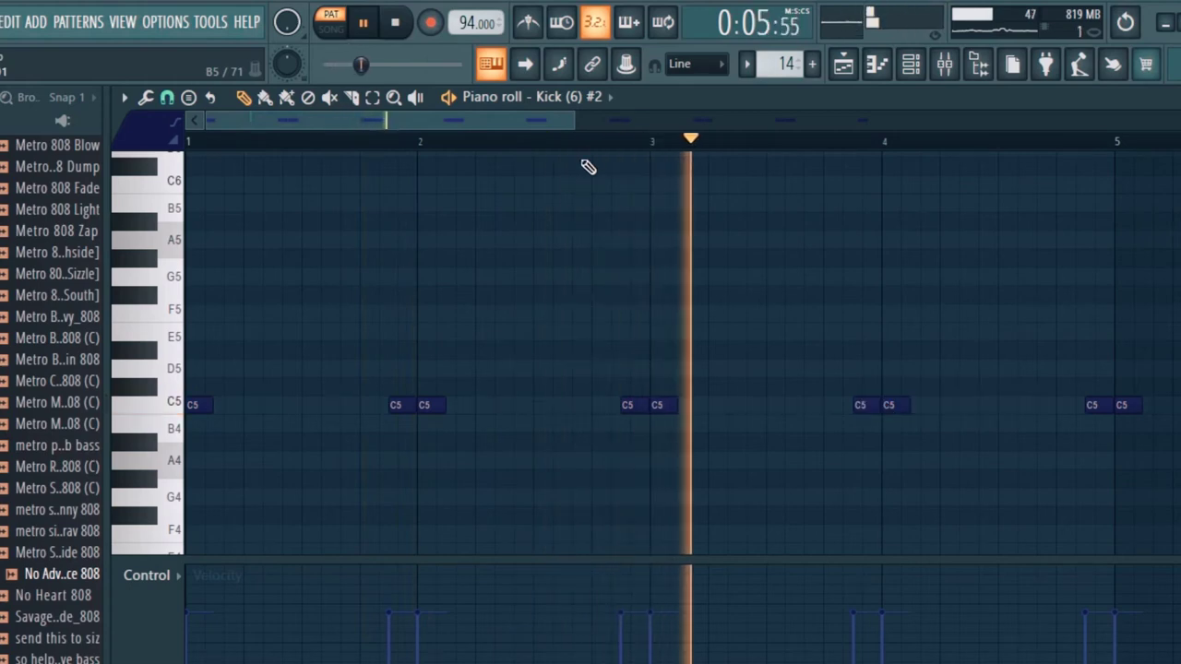
pyautogui.moveTo(574, 122); pyautogui.dragTo(810, 148)
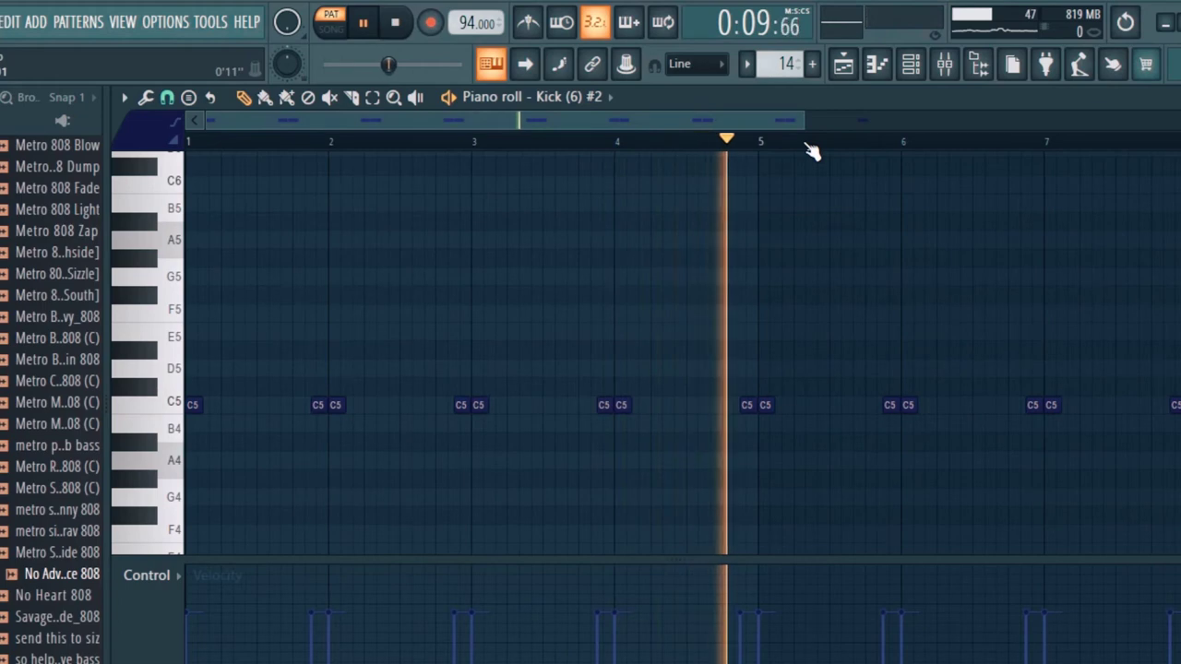
pyautogui.press('space')
pyautogui.click(843, 64)
# Step: Open the HiHat (6ix) pattern from Track 25, play it from bar 4, and switch to the BOOMIN OPEN HAT 1 channel's notes
pyautogui.scroll(-1, 609, 333)
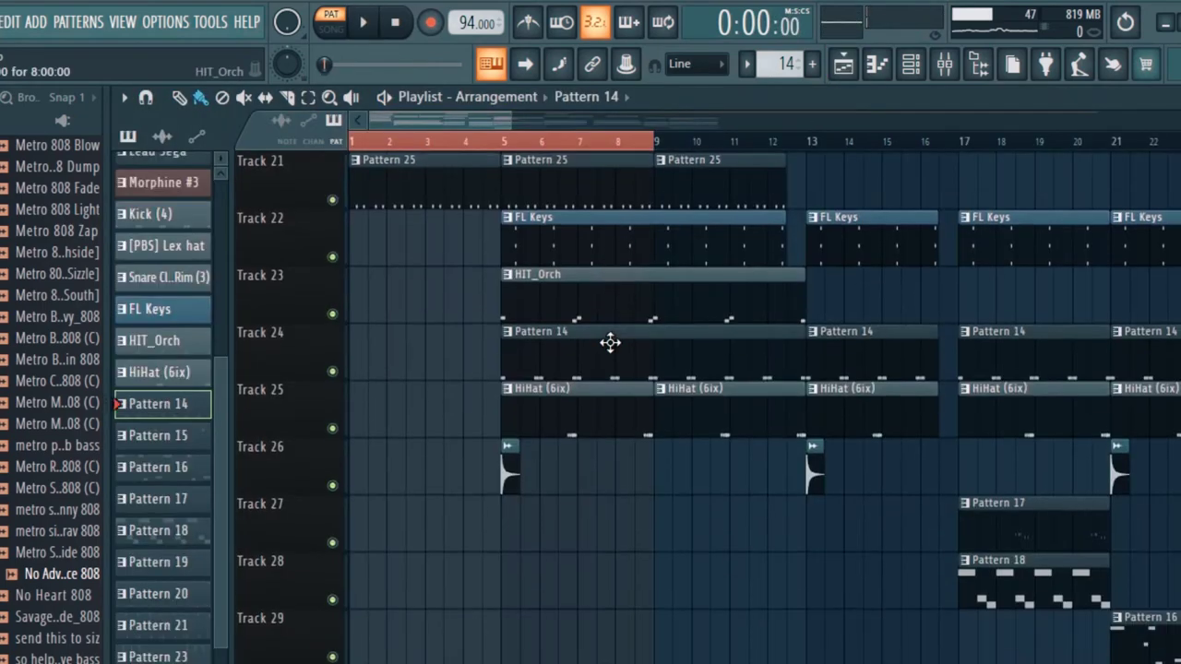
pyautogui.doubleClick(577, 402)
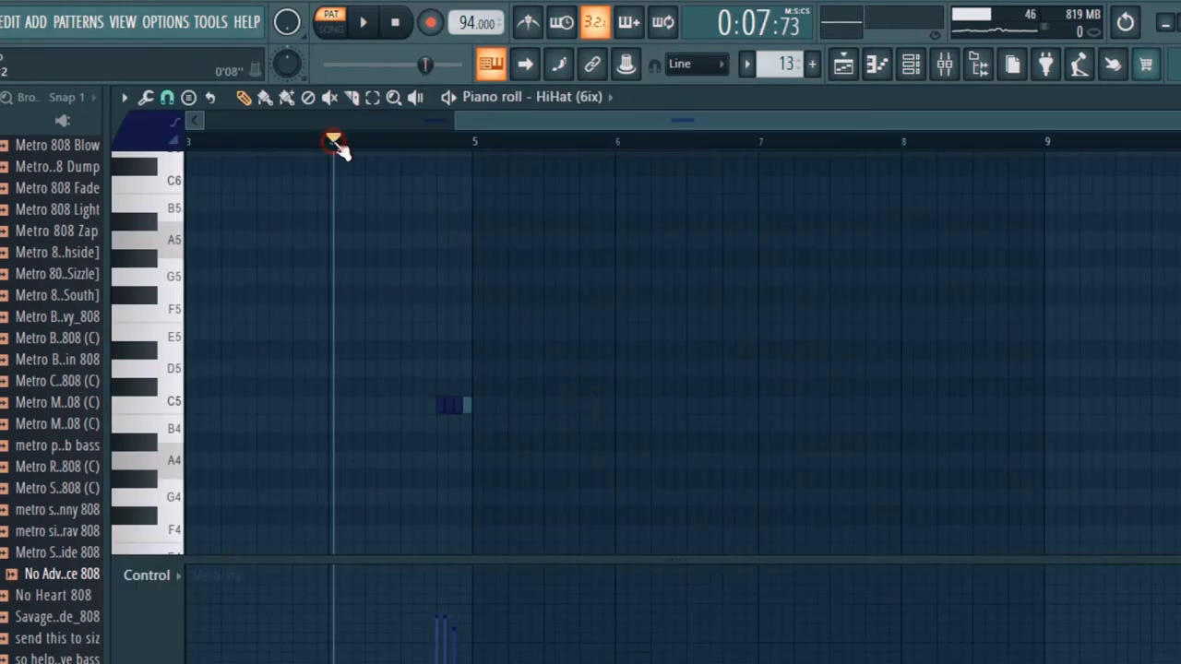
pyautogui.press('space')
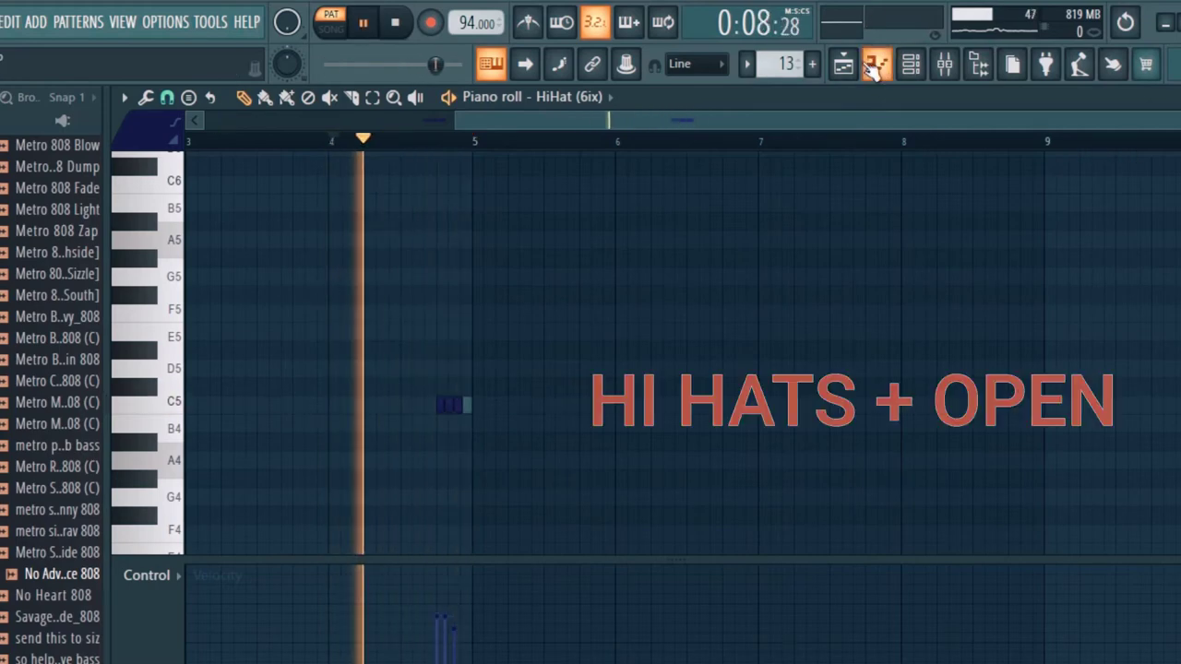
pyautogui.click(566, 99)
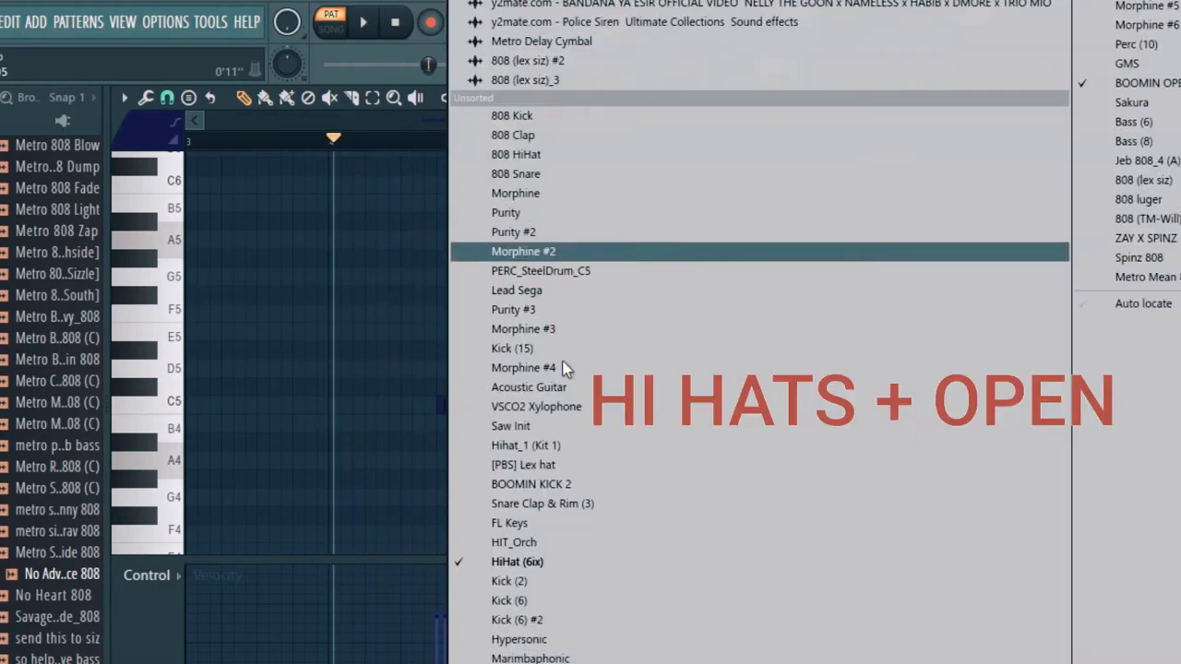
pyautogui.click(1129, 85)
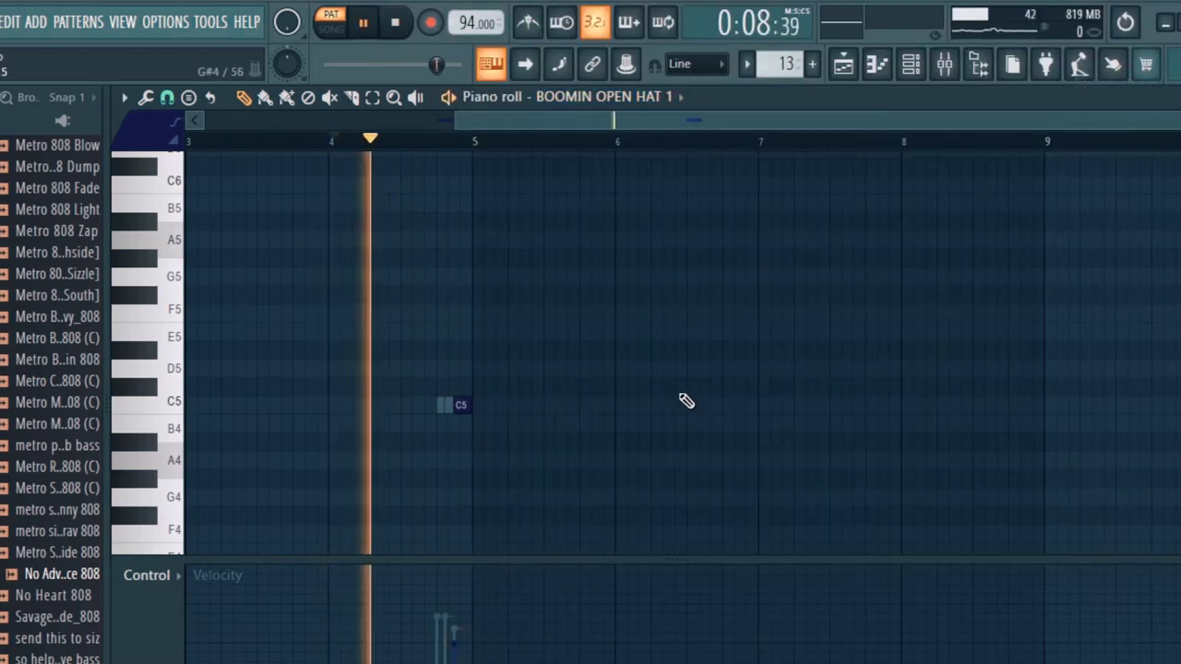
pyautogui.press('space')
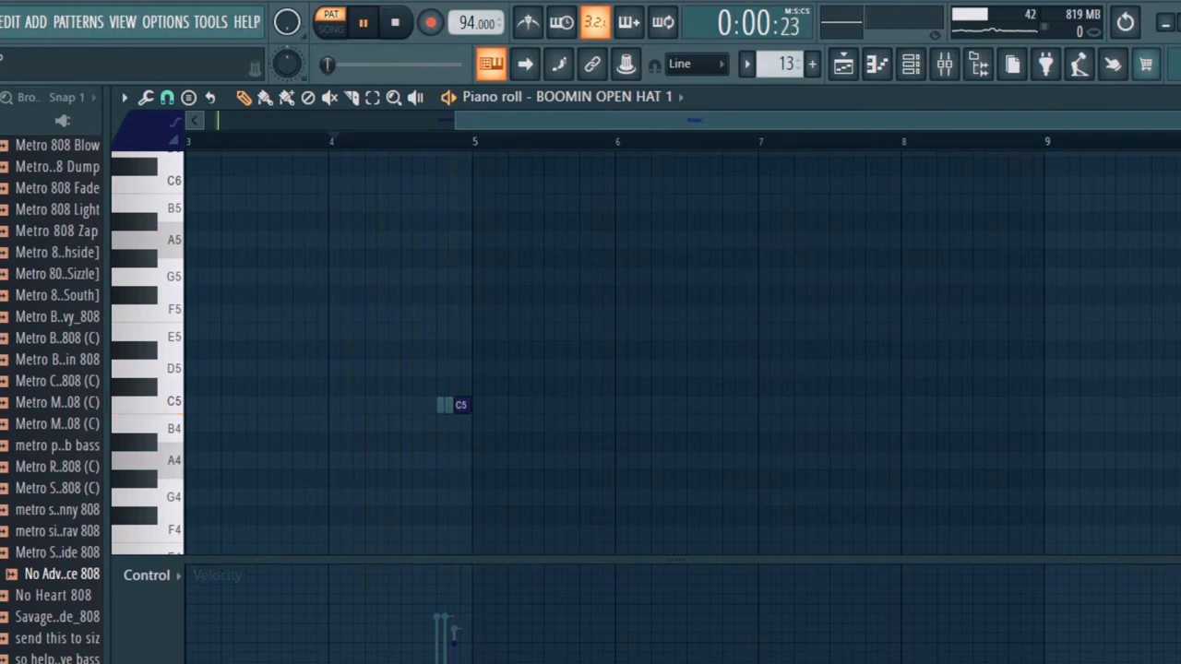
# Step: Check the properties of the open hat's C5 note before bar 5, close them, and return to the playlist
pyautogui.scroll(2, 628, 399)
pyautogui.doubleClick(627, 406)
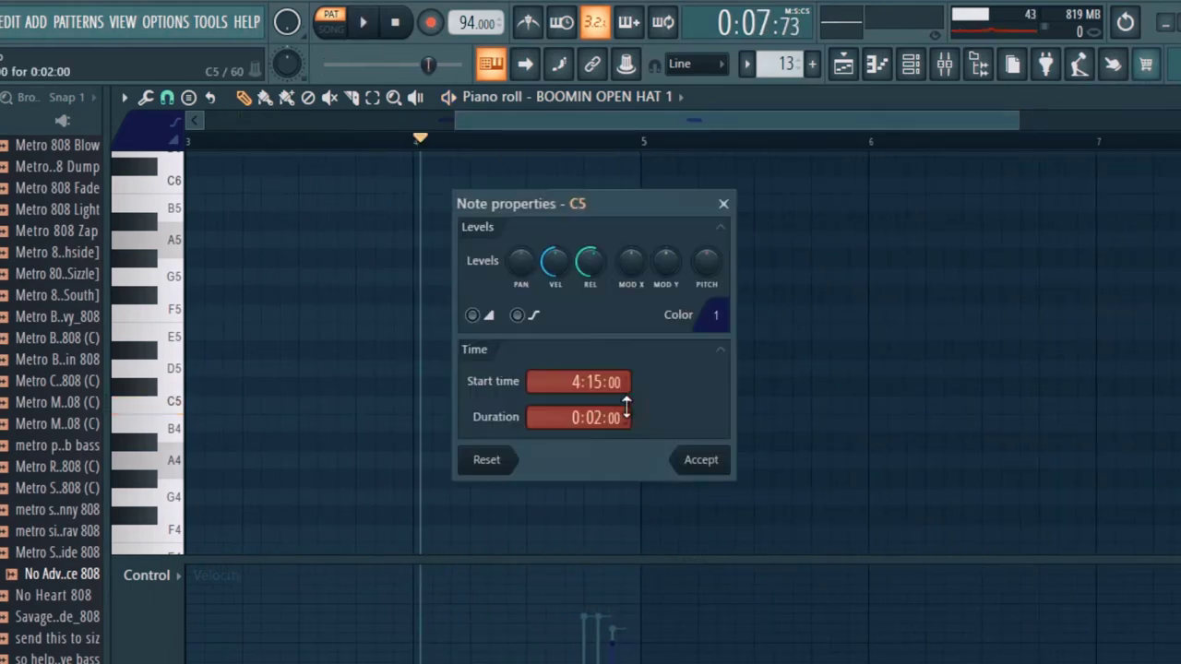
pyautogui.click(724, 204)
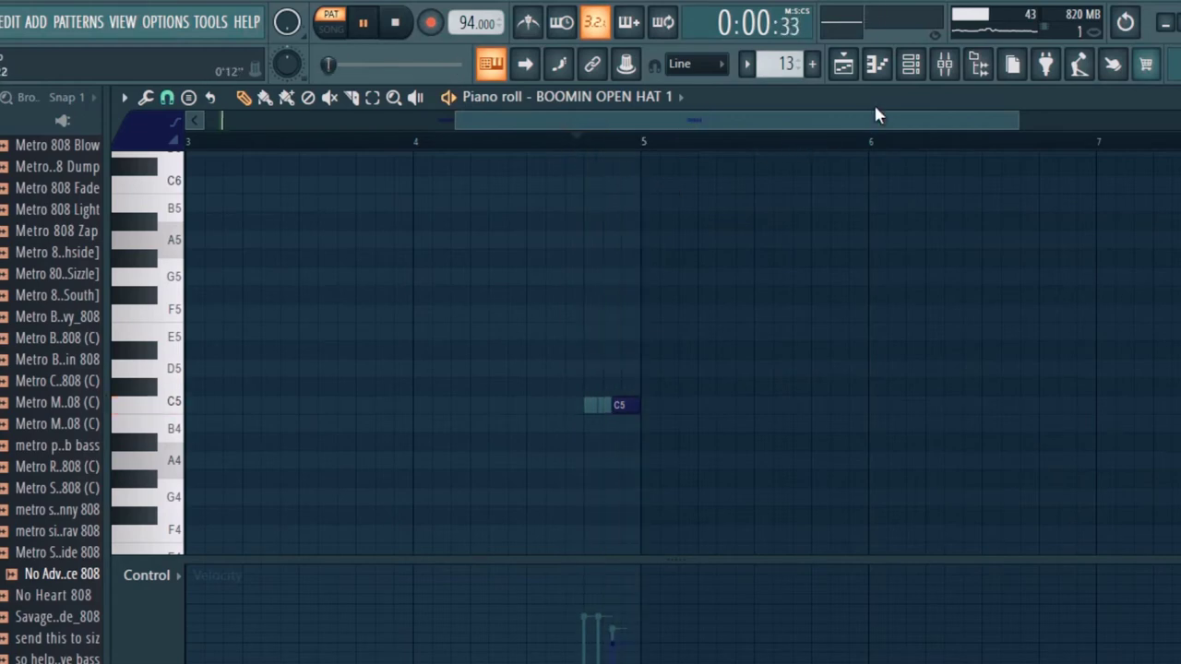
pyautogui.click(846, 70)
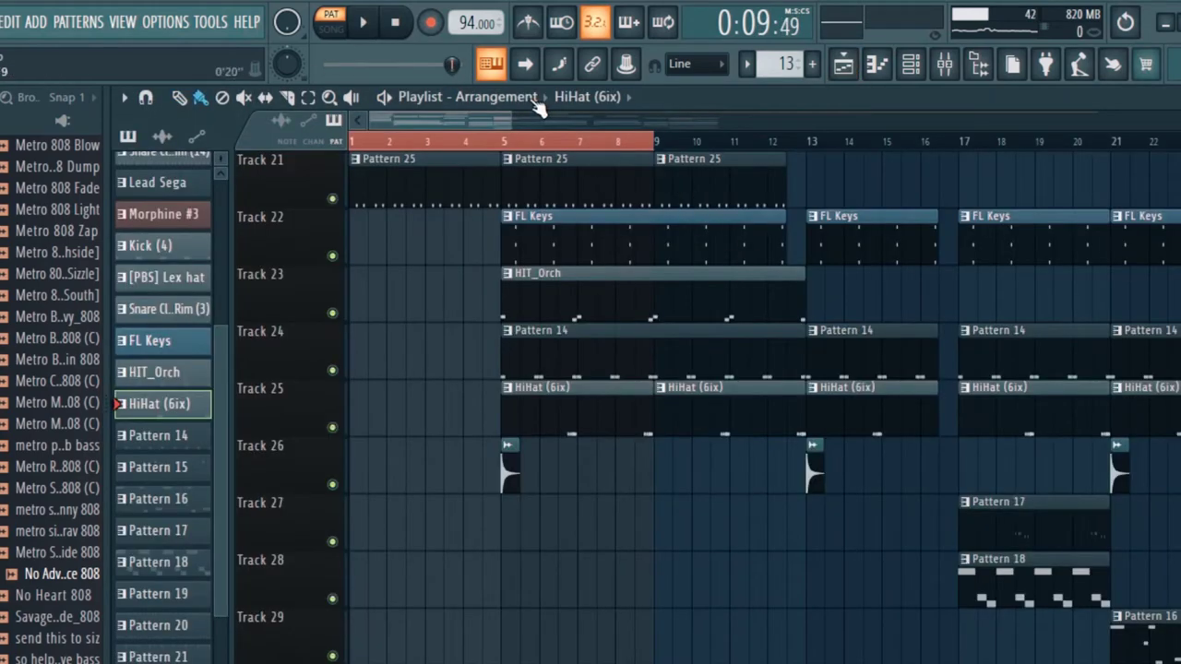
# Step: Select bars 5 to 13 of the playlist, play that section in song mode, and look over the tracks it uses
pyautogui.scroll(-4, 434, 141)
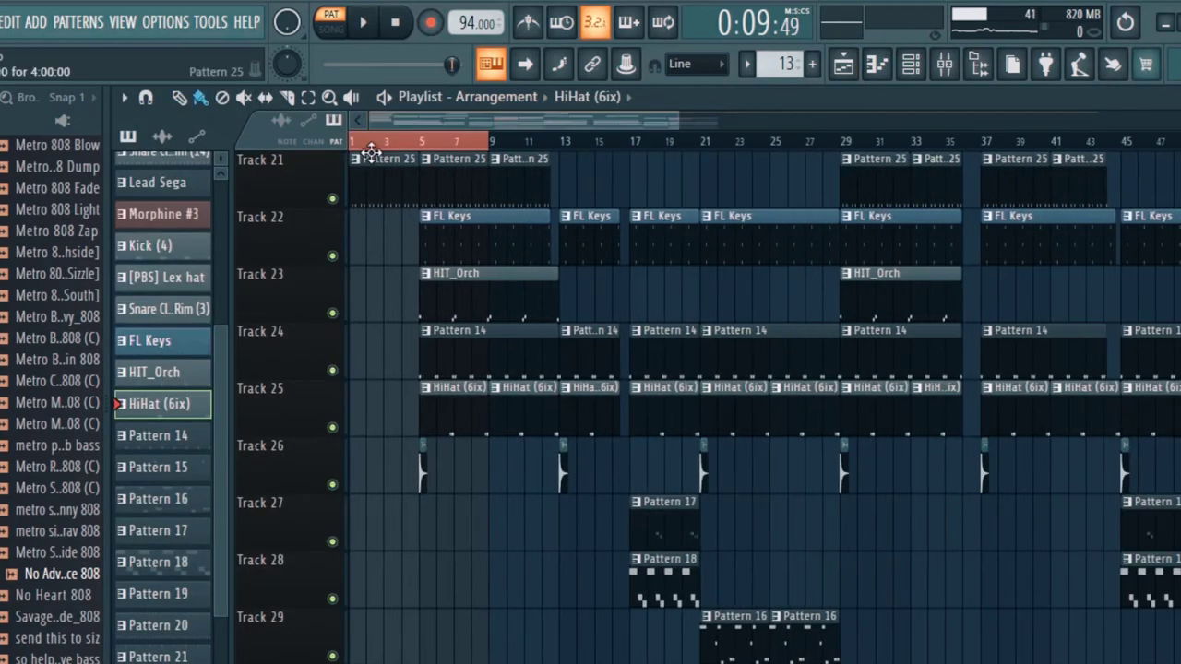
pyautogui.moveTo(491, 142); pyautogui.dragTo(424, 143)
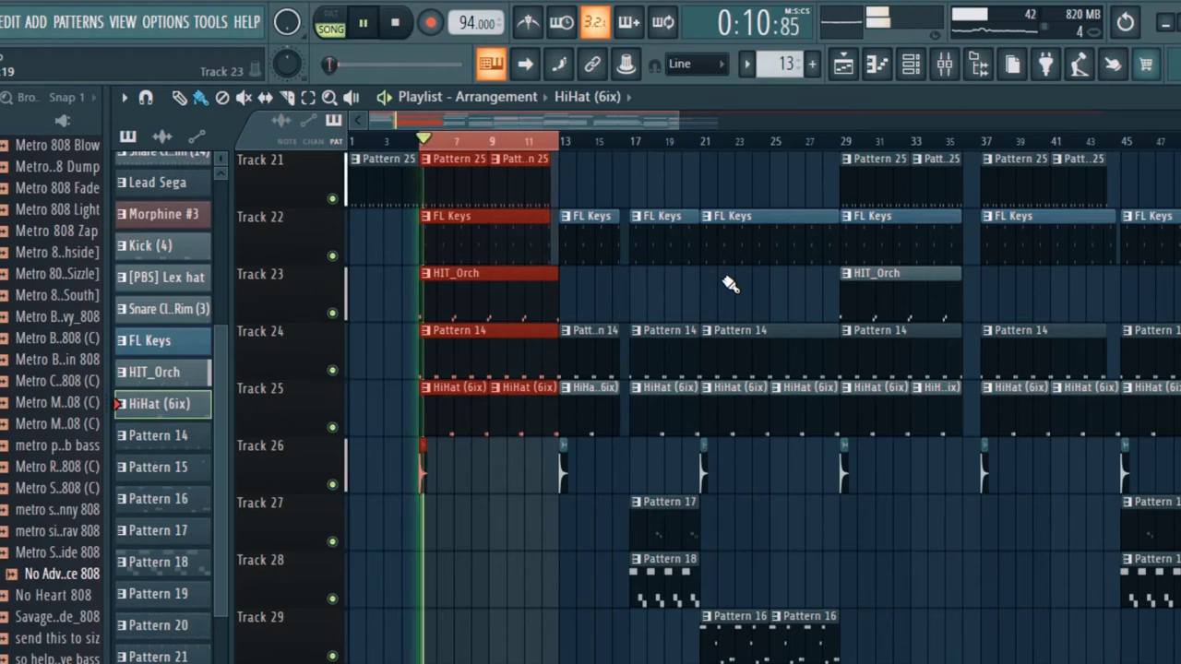
pyautogui.scroll(3, 729, 284)
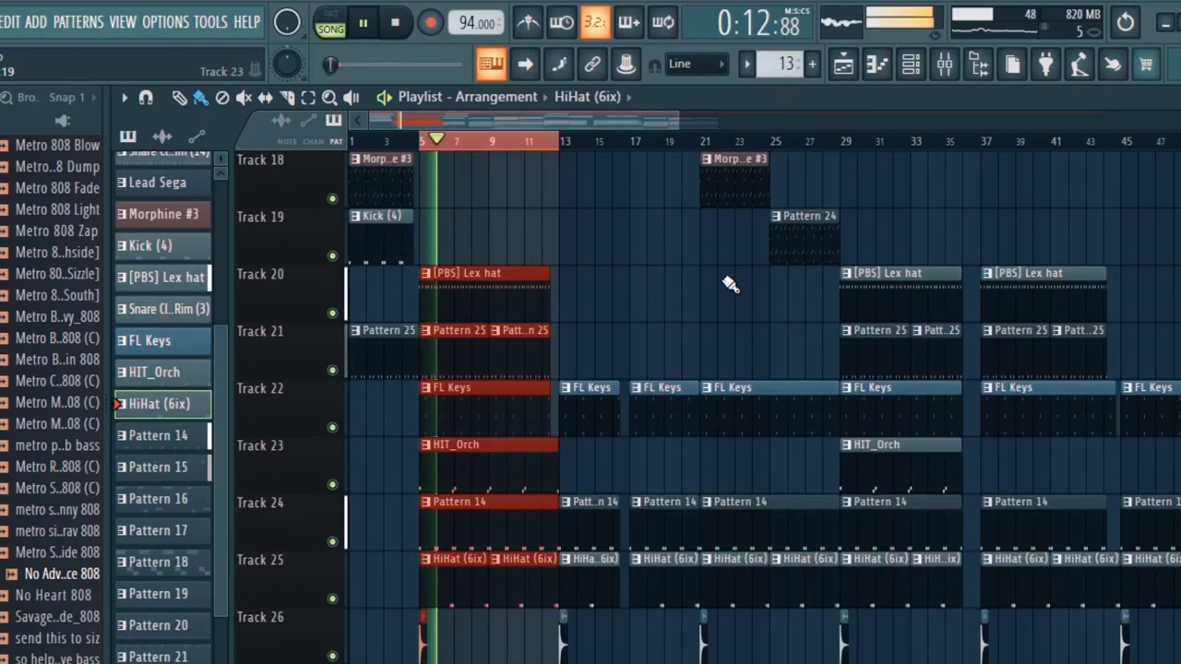
pyautogui.moveTo(676, 125); pyautogui.dragTo(840, 147)
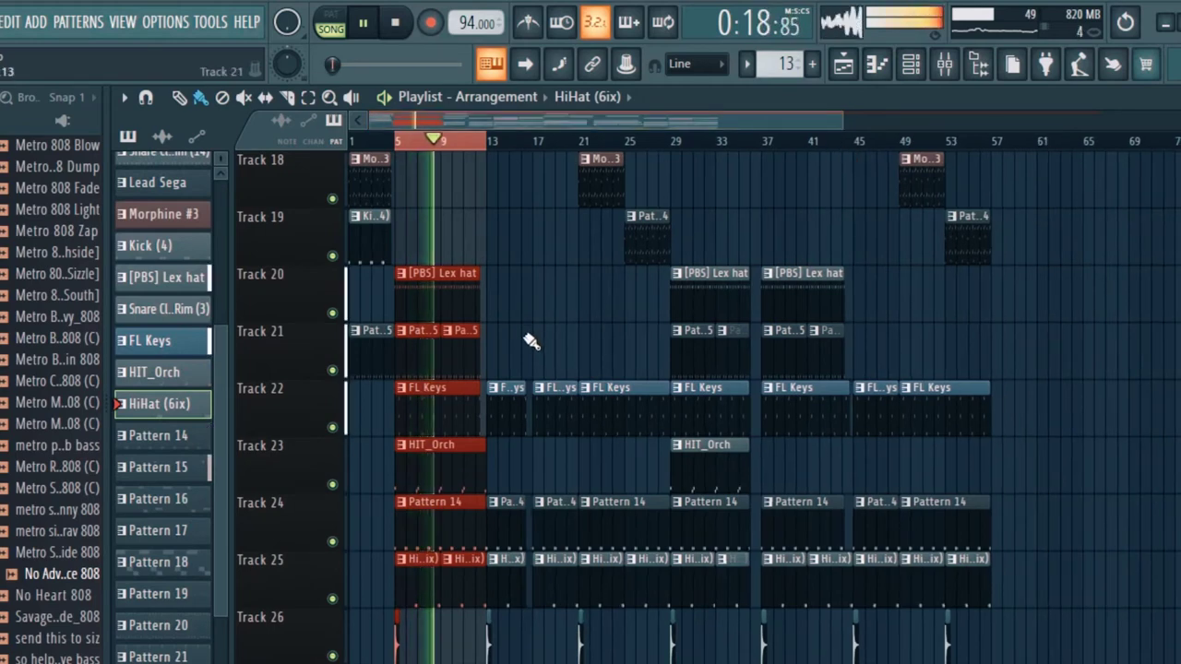
pyautogui.scroll(9, 522, 390)
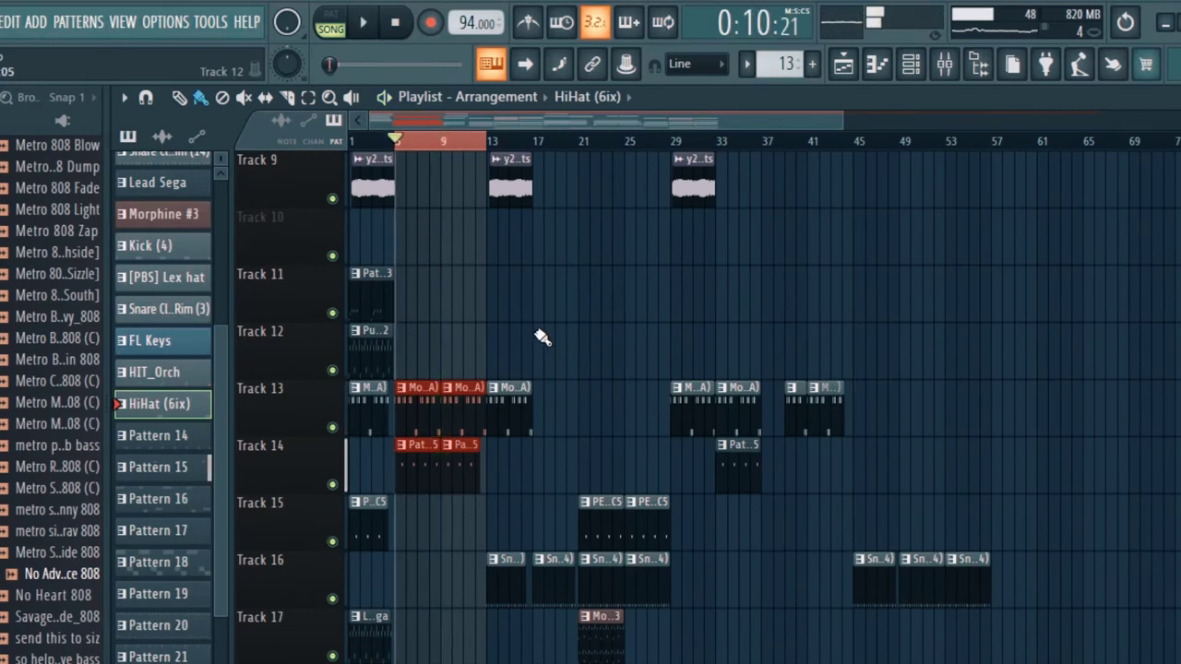
# Step: Open Pattern 18 from Track 28, play its Morphine #2 bassline from bar 1, and stop playback back in the playlist
pyautogui.scroll(-4, 542, 338)
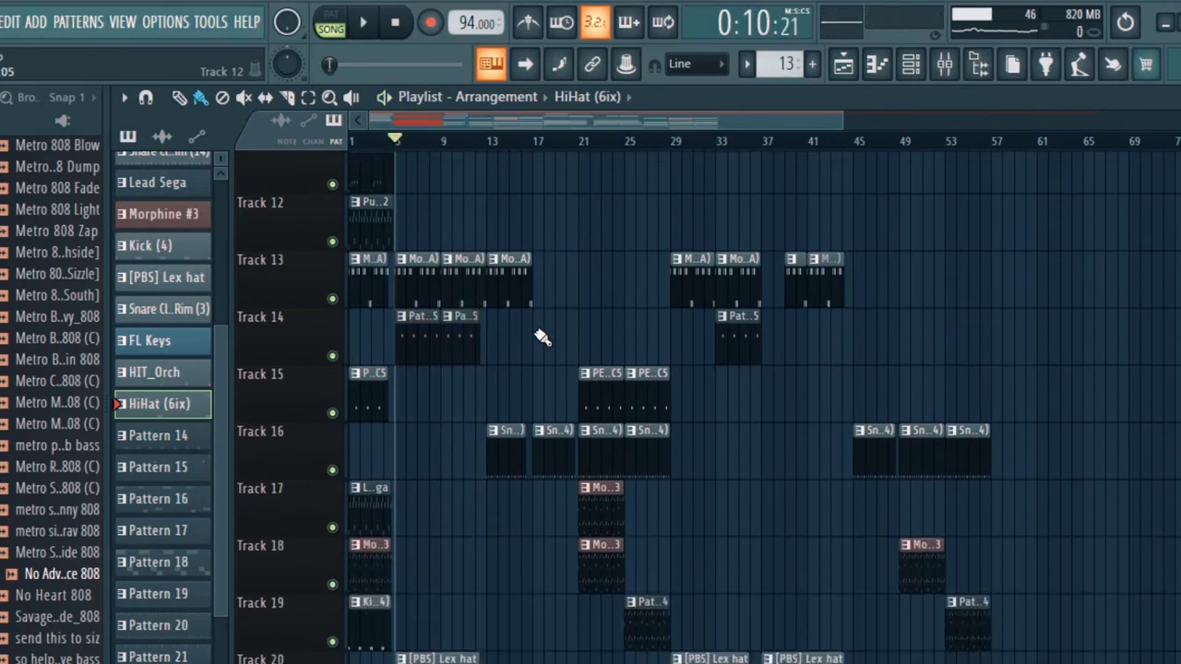
pyautogui.scroll(-8, 543, 337)
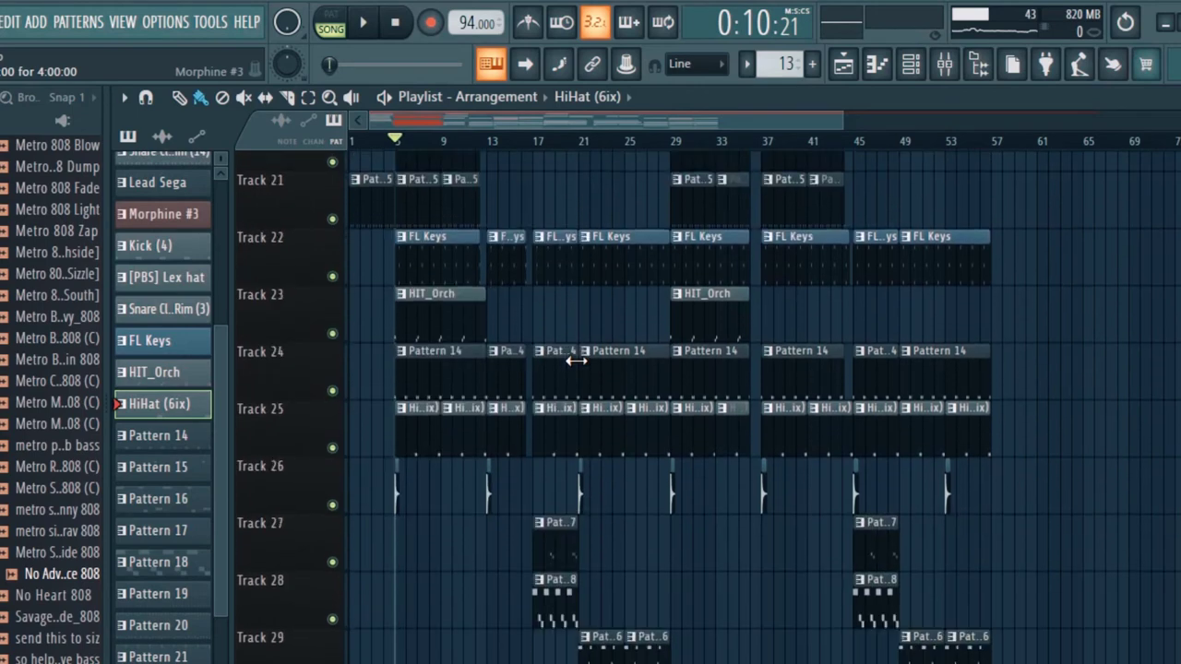
pyautogui.doubleClick(543, 574)
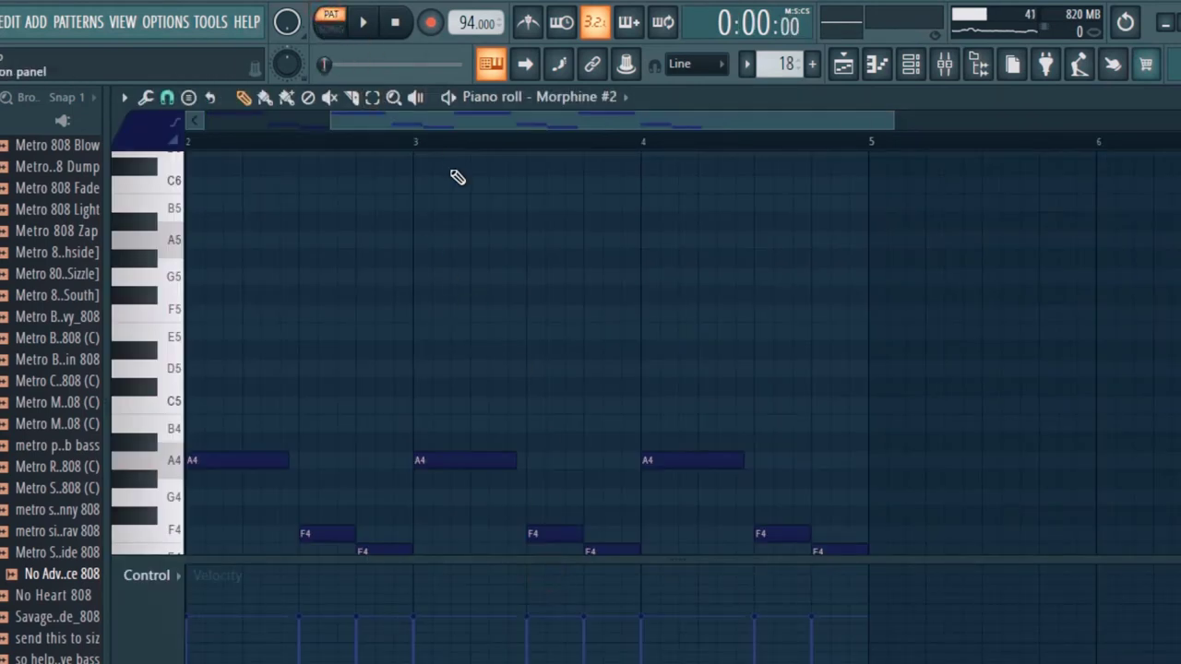
pyautogui.moveTo(471, 115); pyautogui.dragTo(199, 112)
pyautogui.press('space')
pyautogui.scroll(-4, 554, 341)
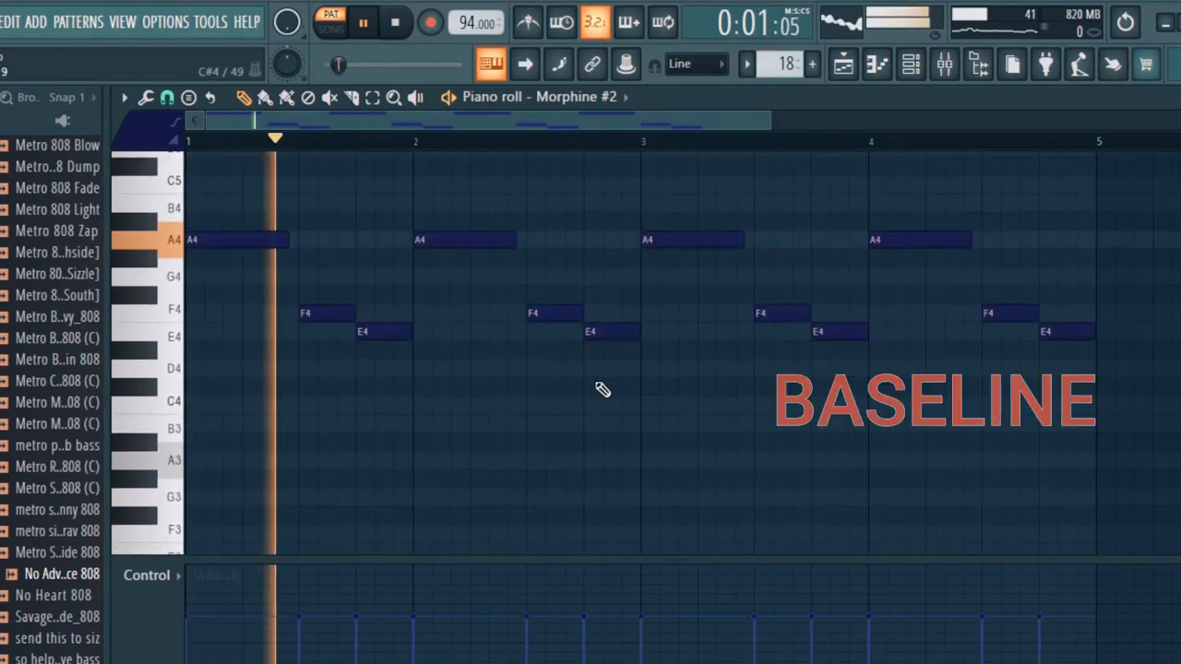
pyautogui.click(842, 81)
pyautogui.press('space')
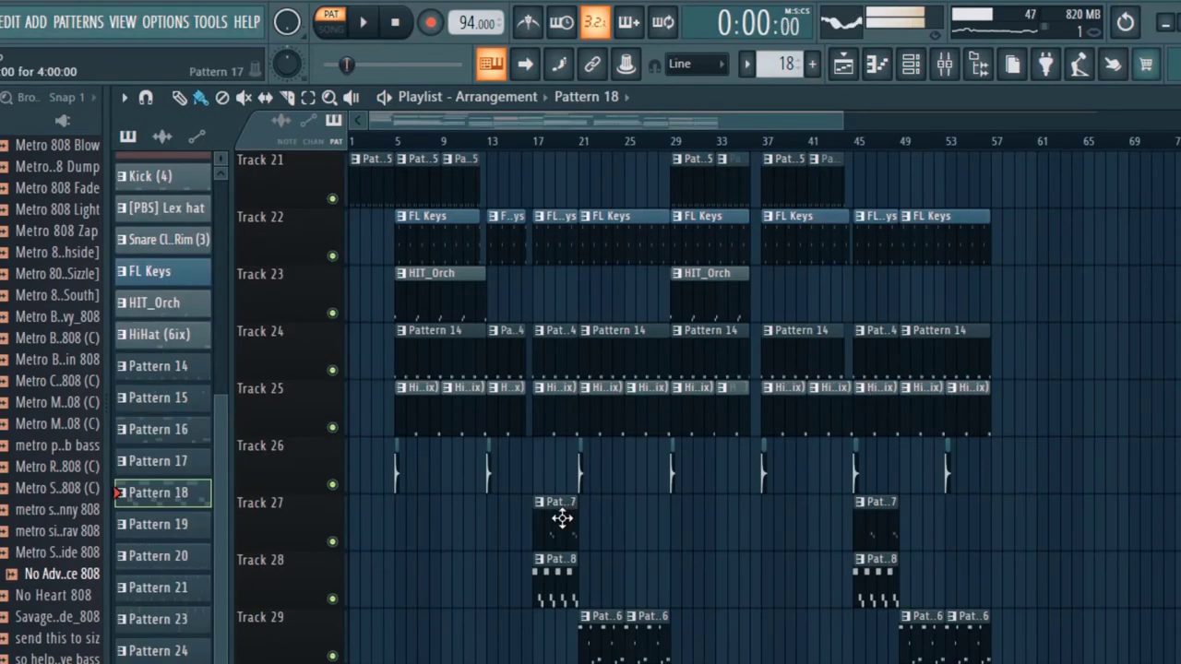
# Step: Open Pattern 17 from Track 27 and play its Nexus notes on F4 and E4 with bars 1 to 5 in view
pyautogui.doubleClick(562, 518)
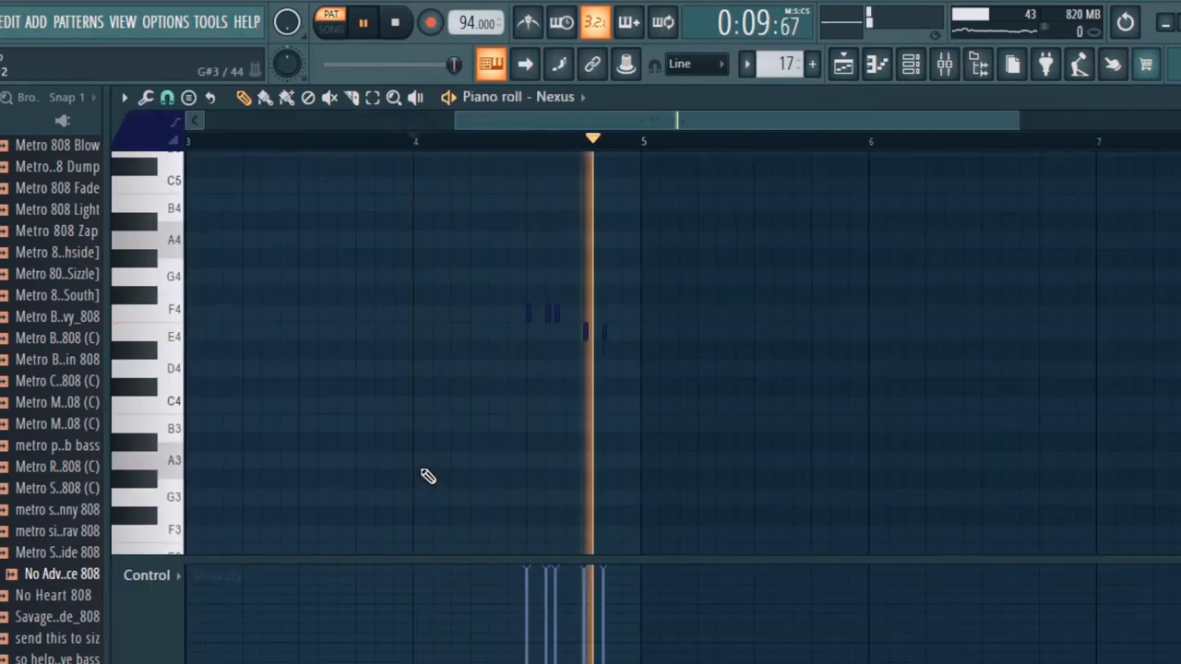
pyautogui.moveTo(832, 122); pyautogui.dragTo(584, 123)
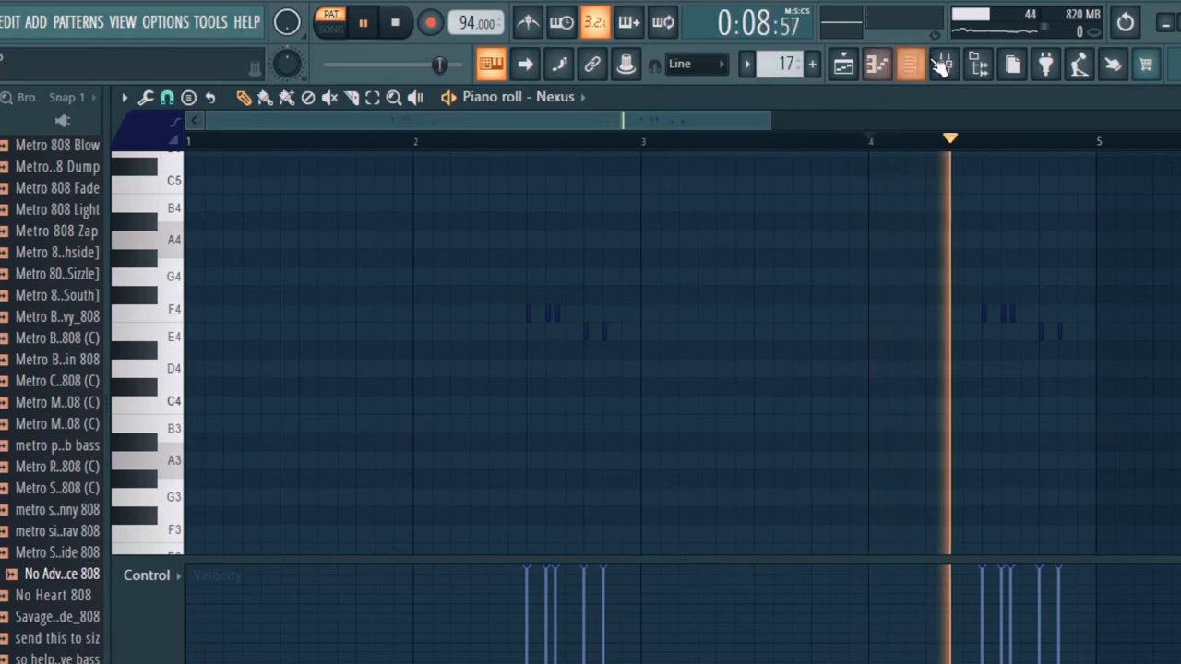
pyautogui.press('space')
# Step: Find Nexus in the channel rack, try a higher channel volume while the pattern plays, undo the change, and stop playback
pyautogui.click(911, 63)
pyautogui.scroll(-8, 462, 236)
pyautogui.scroll(-5, 501, 238)
pyautogui.scroll(-3, 501, 238)
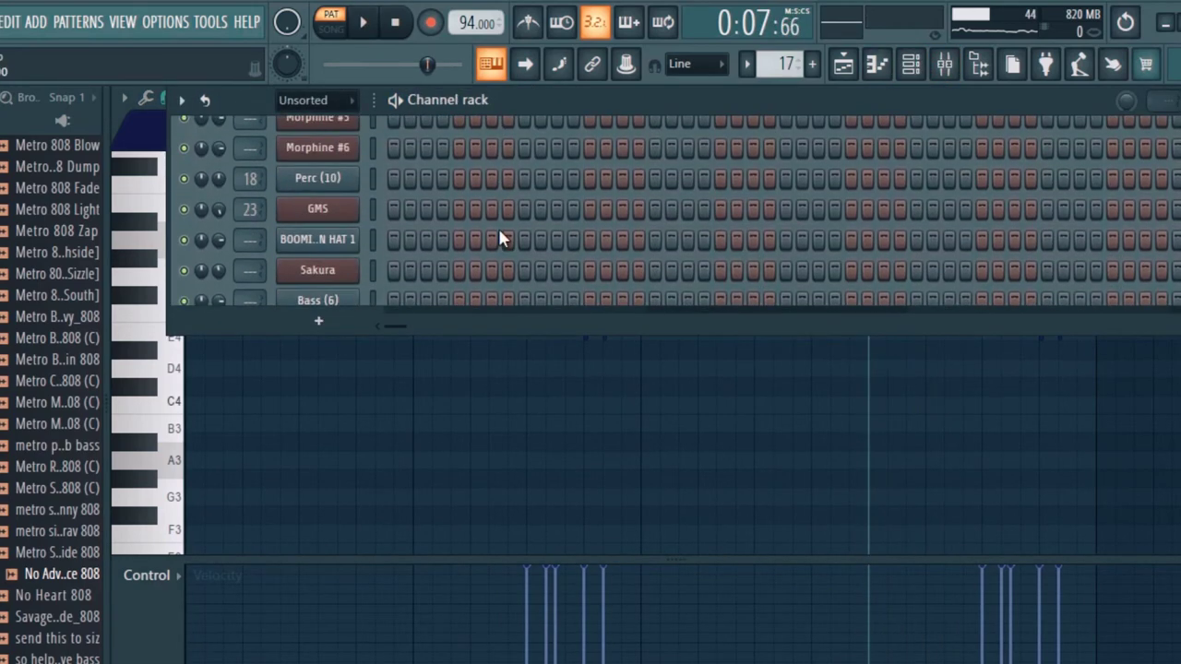
pyautogui.scroll(3, 501, 237)
pyautogui.moveTo(217, 179); pyautogui.dragTo(218, 156)
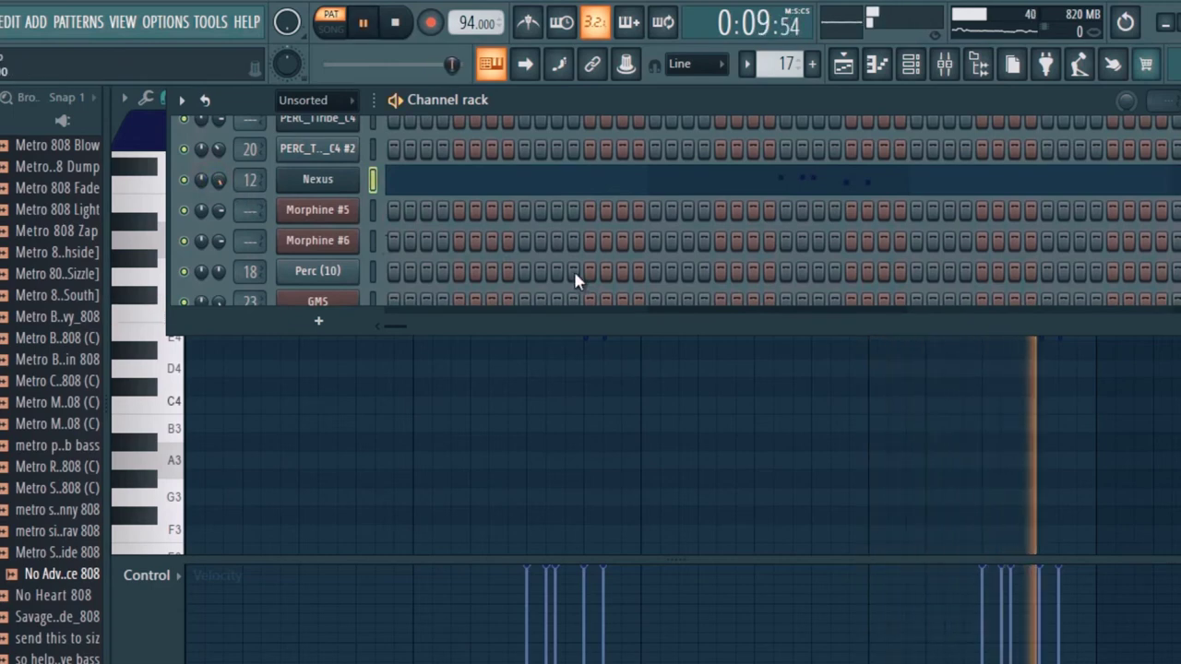
pyautogui.hotkey('ctrl', 'z')
pyautogui.press('space')
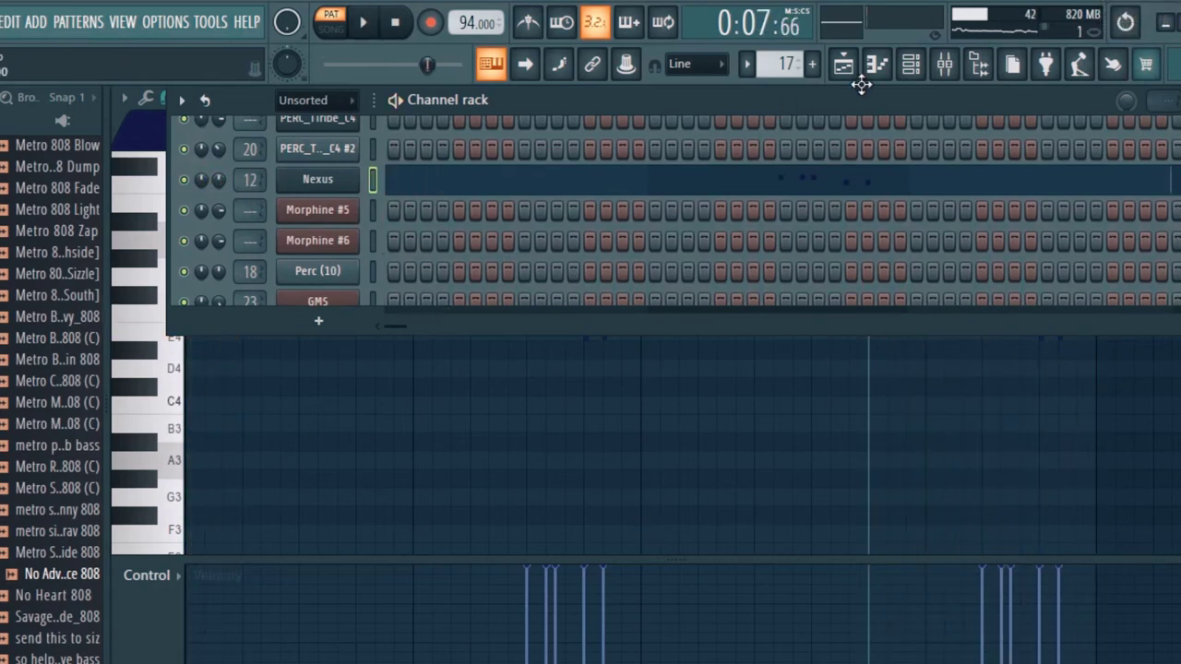
# Step: Open Pattern 20 from Track 31 in the playlist, play its Perc (10) notes from bar 1, and return to the playlist
pyautogui.click(844, 67)
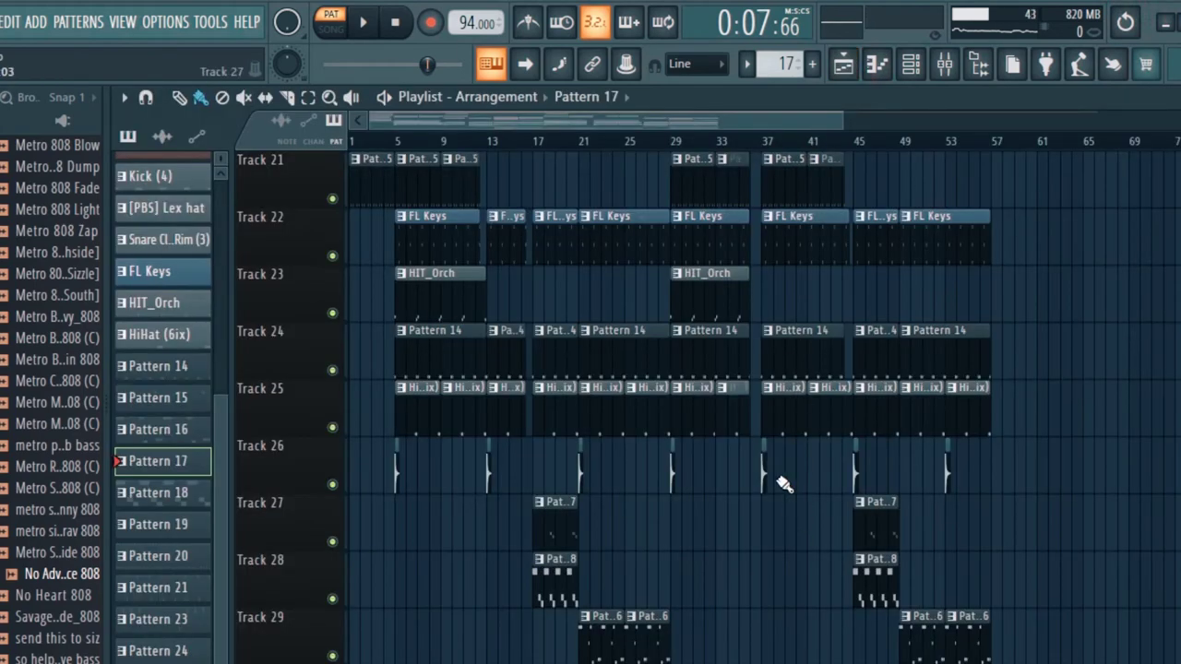
pyautogui.scroll(-5, 877, 530)
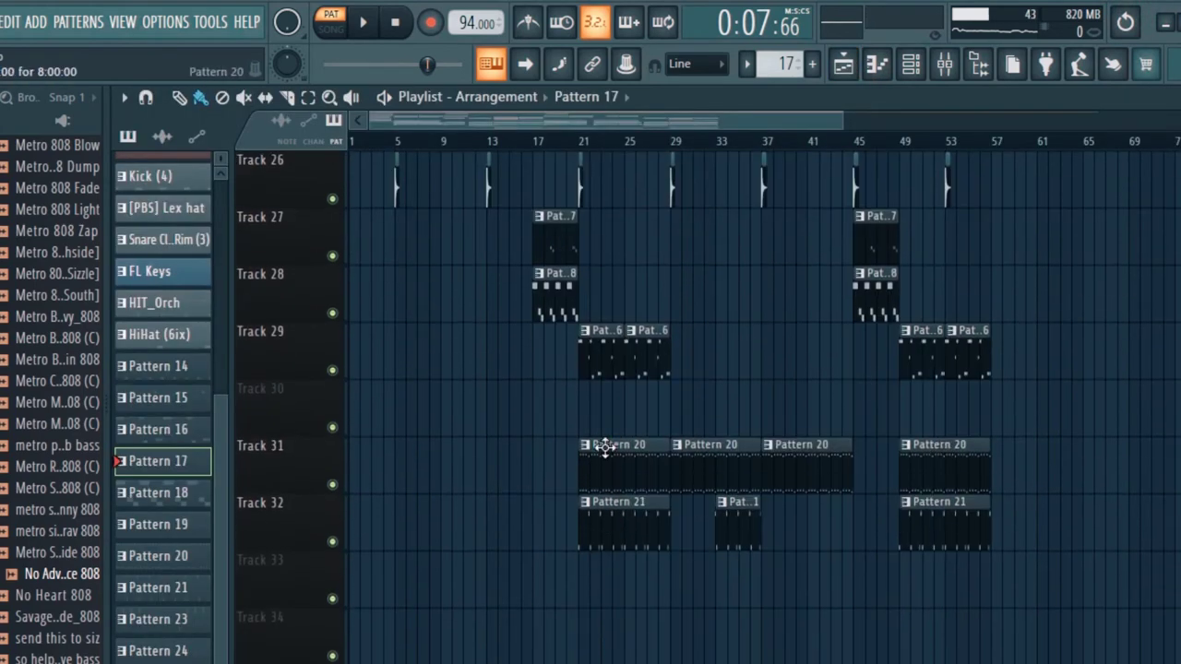
pyautogui.doubleClick(604, 447)
pyautogui.moveTo(499, 121); pyautogui.dragTo(331, 121)
pyautogui.click(226, 145)
pyautogui.press('space')
pyautogui.scroll(5, 578, 379)
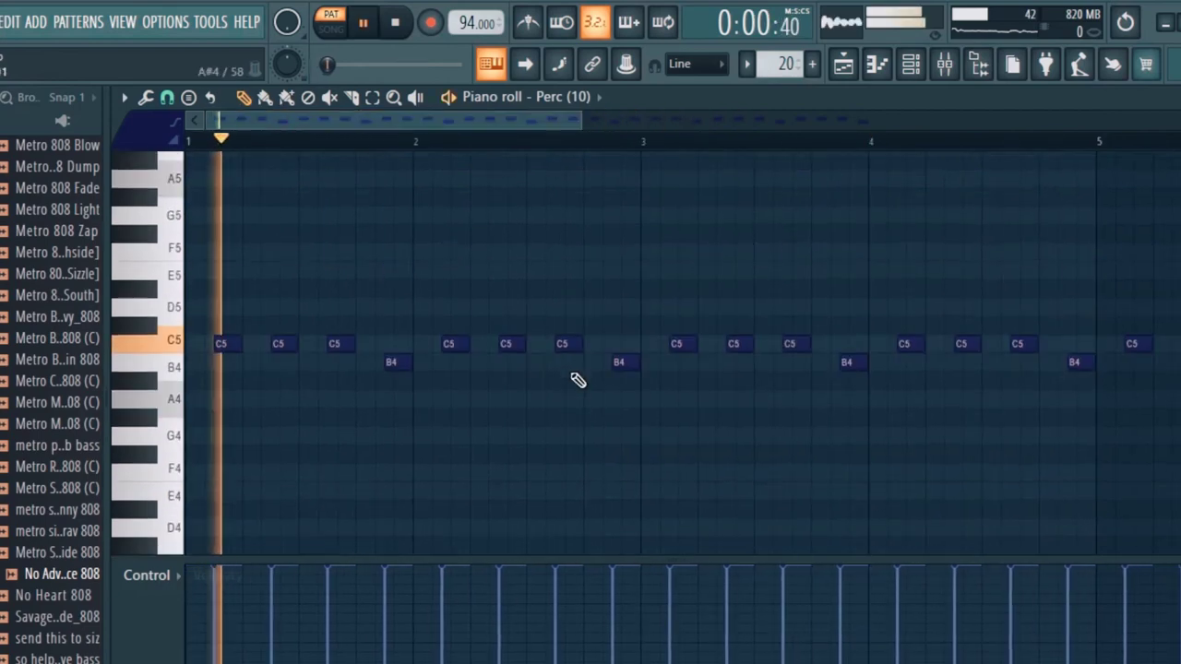
pyautogui.click(843, 66)
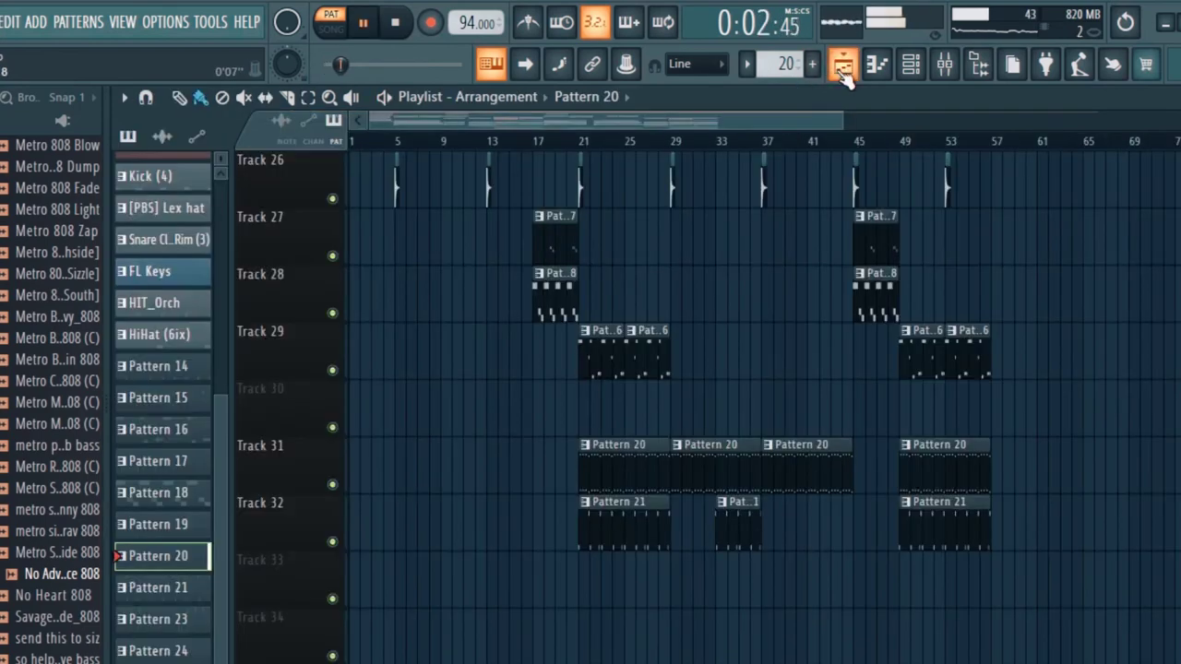
# Step: Open Pattern 21 from Track 32, play its GMS notes on A5 and E6 from bar 1, and stop playback back in the playlist
pyautogui.scroll(-2, 633, 414)
pyautogui.doubleClick(634, 414)
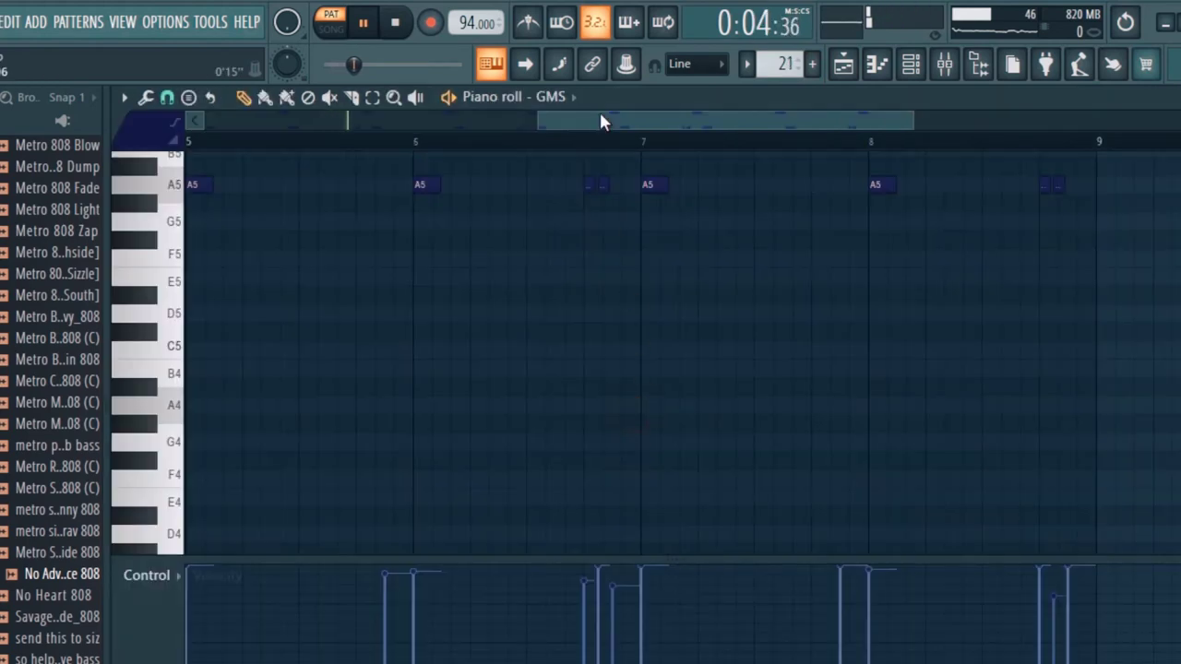
pyautogui.moveTo(600, 122); pyautogui.dragTo(313, 100)
pyautogui.scroll(4, 474, 267)
pyautogui.moveTo(516, 131); pyautogui.dragTo(430, 116)
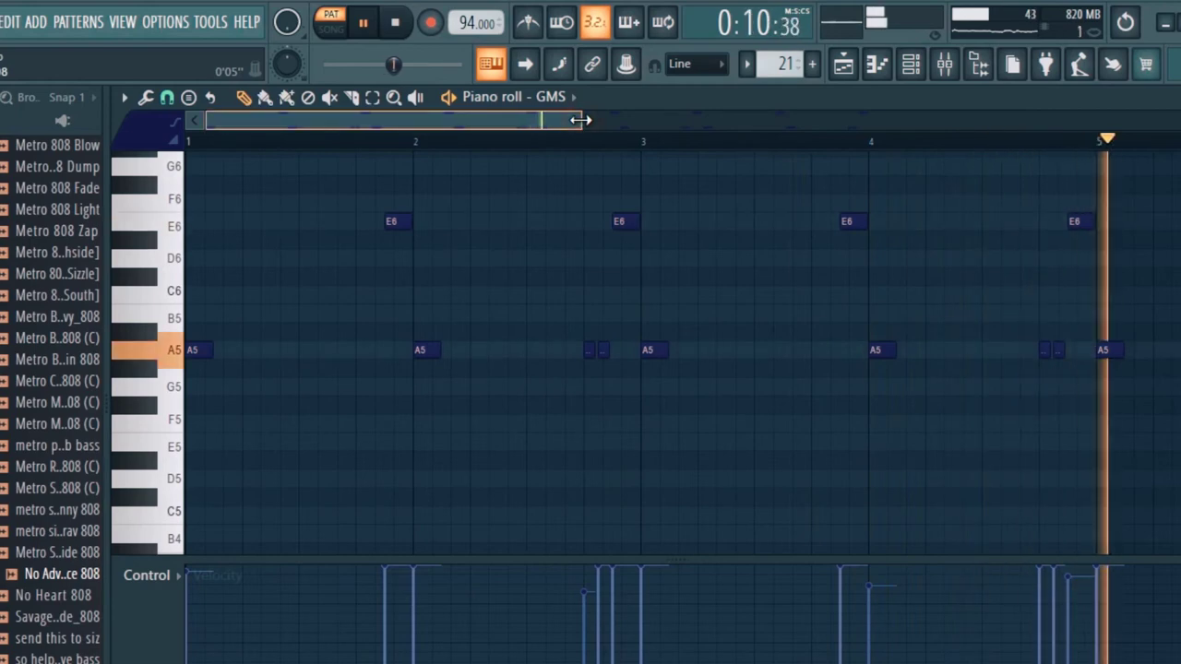
pyautogui.click(843, 65)
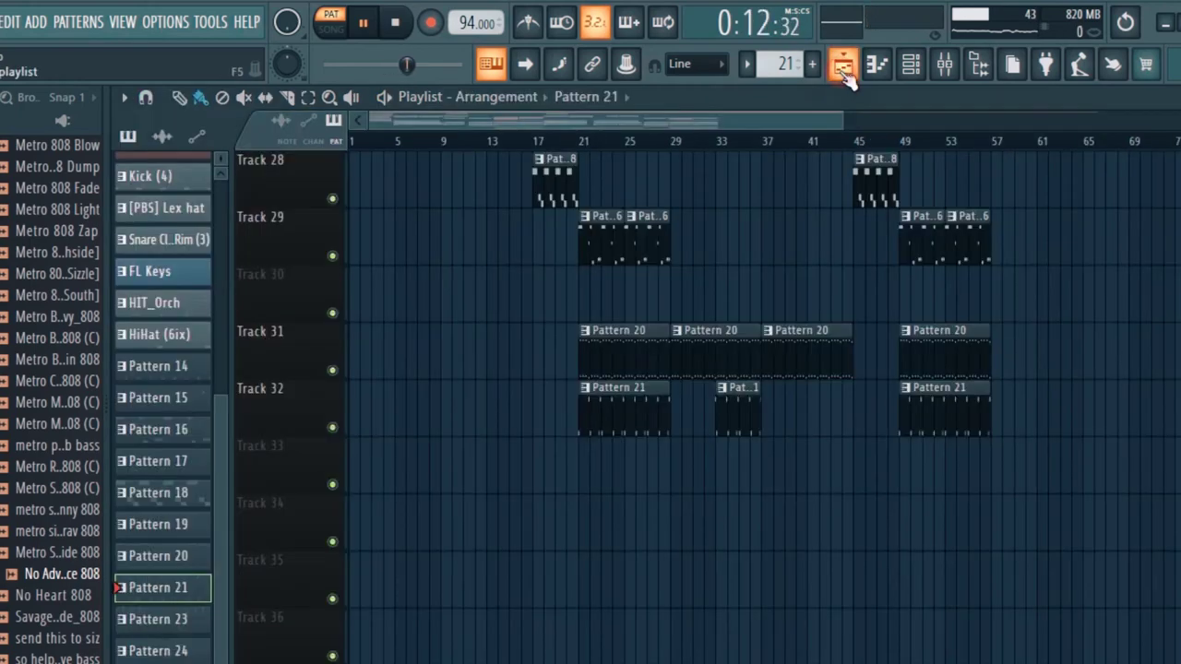
pyautogui.press('space')
# Step: Look over the clips on all playlist tracks, from the audio on Track 6 down to Pattern 21 on Track 32
pyautogui.scroll(9, 814, 351)
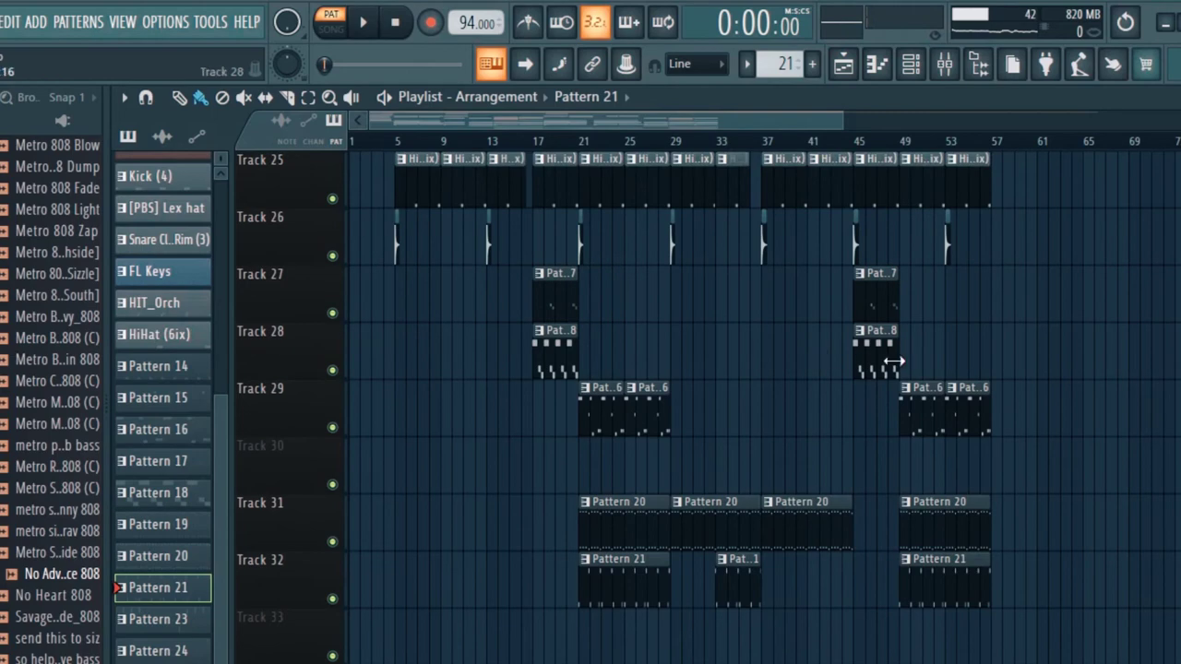
pyautogui.scroll(13, 896, 361)
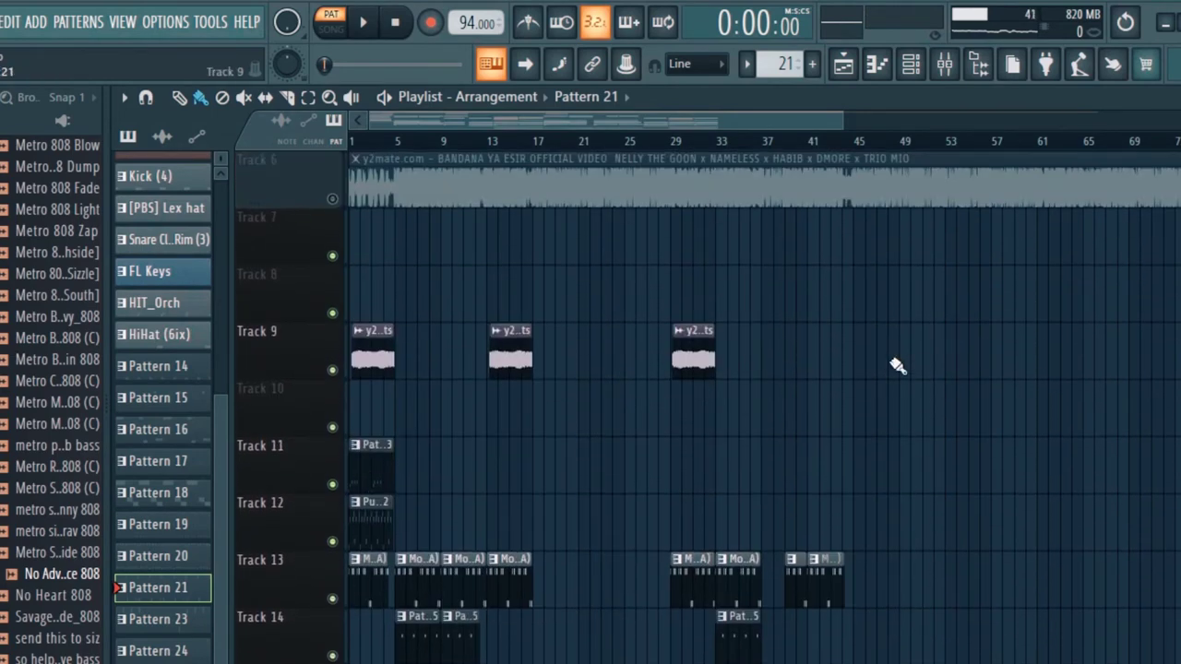
pyautogui.scroll(-6, 869, 314)
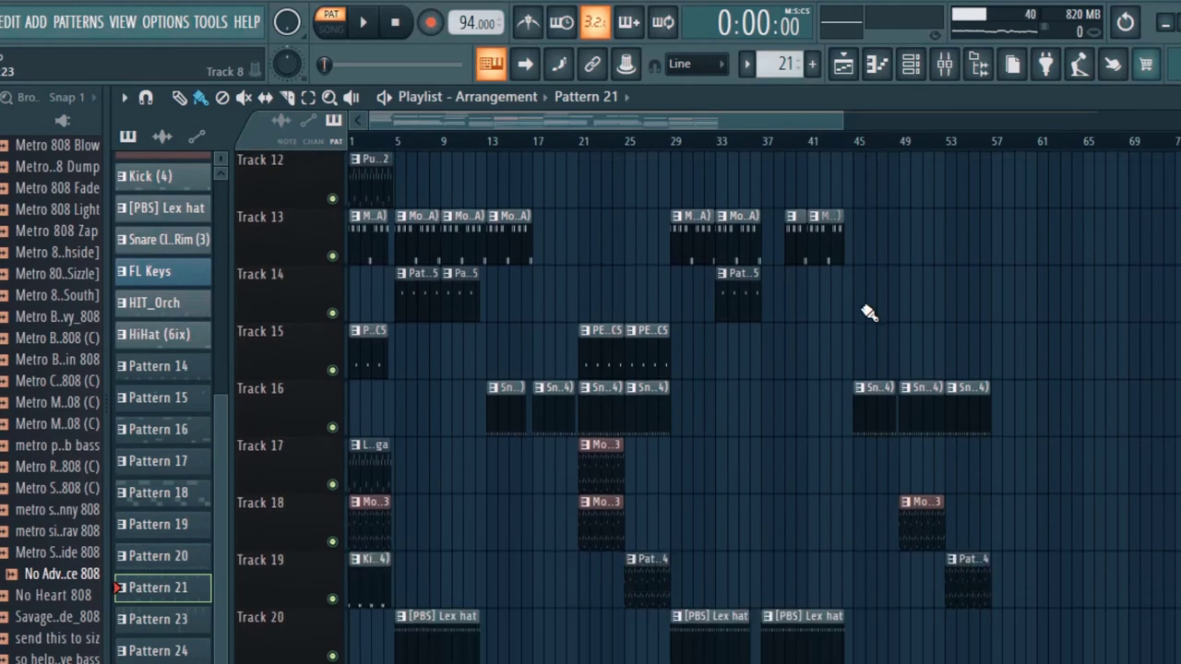
pyautogui.scroll(-1, 869, 313)
pyautogui.scroll(-7, 997, 335)
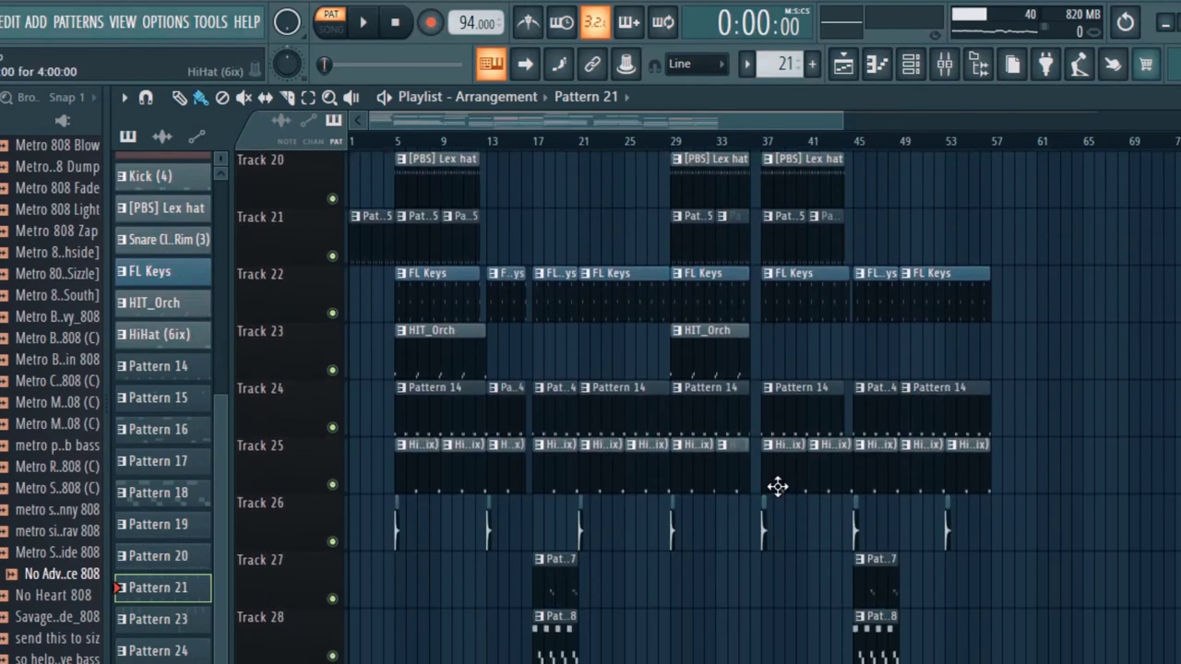
pyautogui.scroll(-4, 783, 491)
pyautogui.scroll(-3, 783, 491)
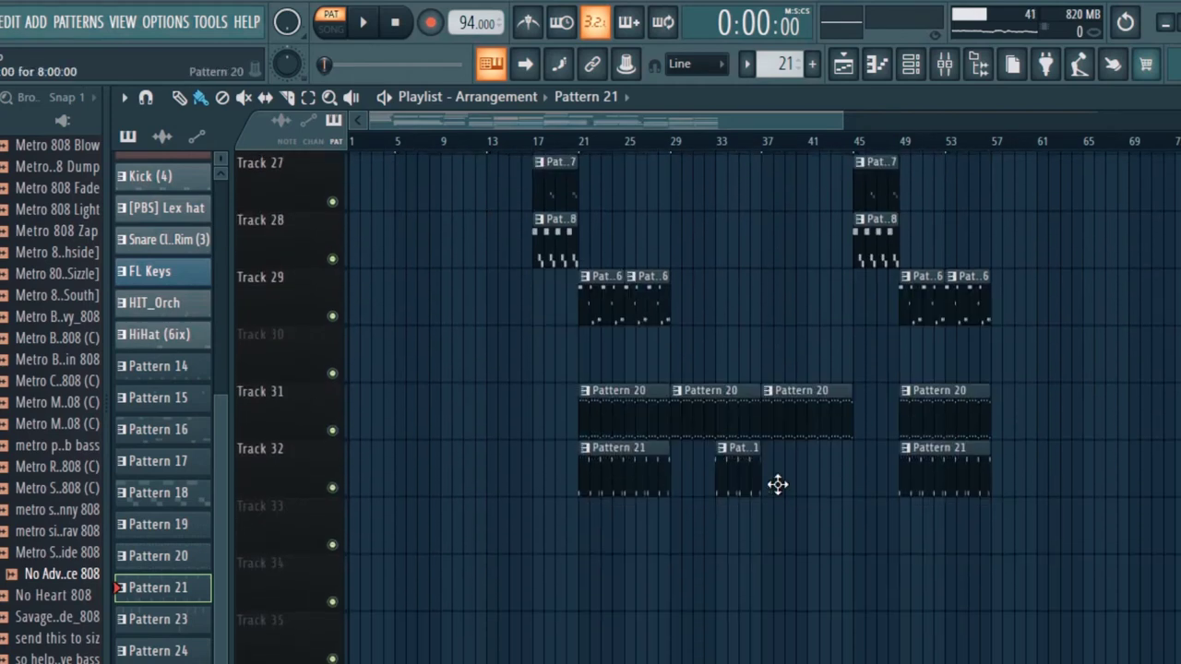
pyautogui.scroll(11, 778, 482)
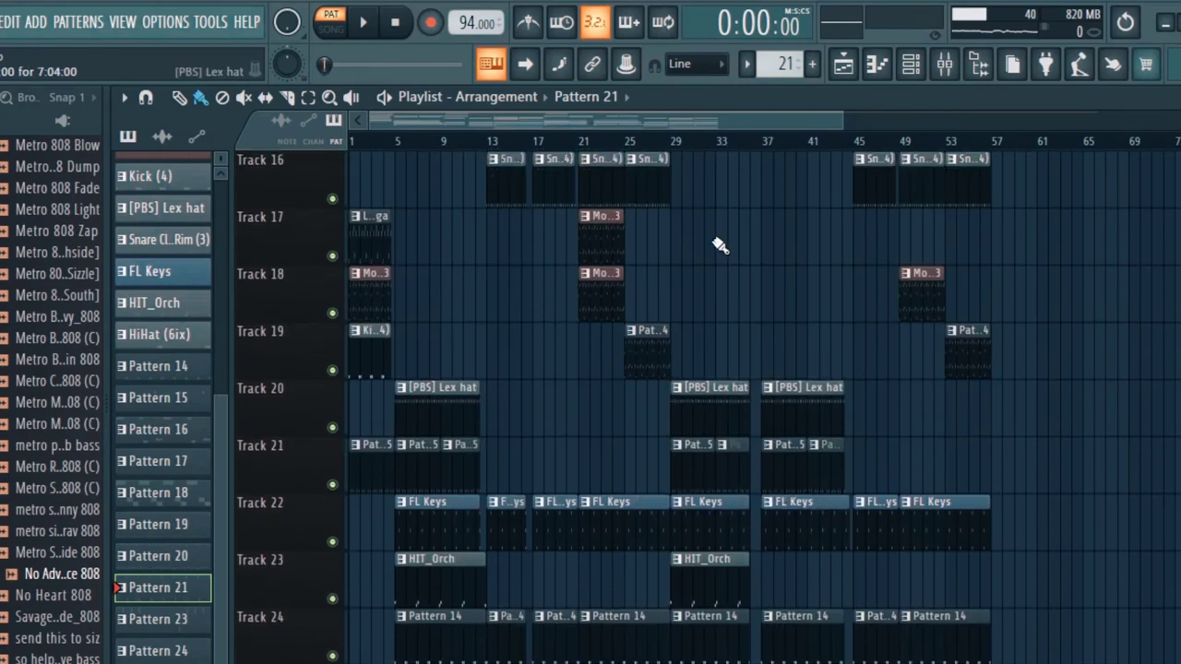
pyautogui.scroll(7, 764, 406)
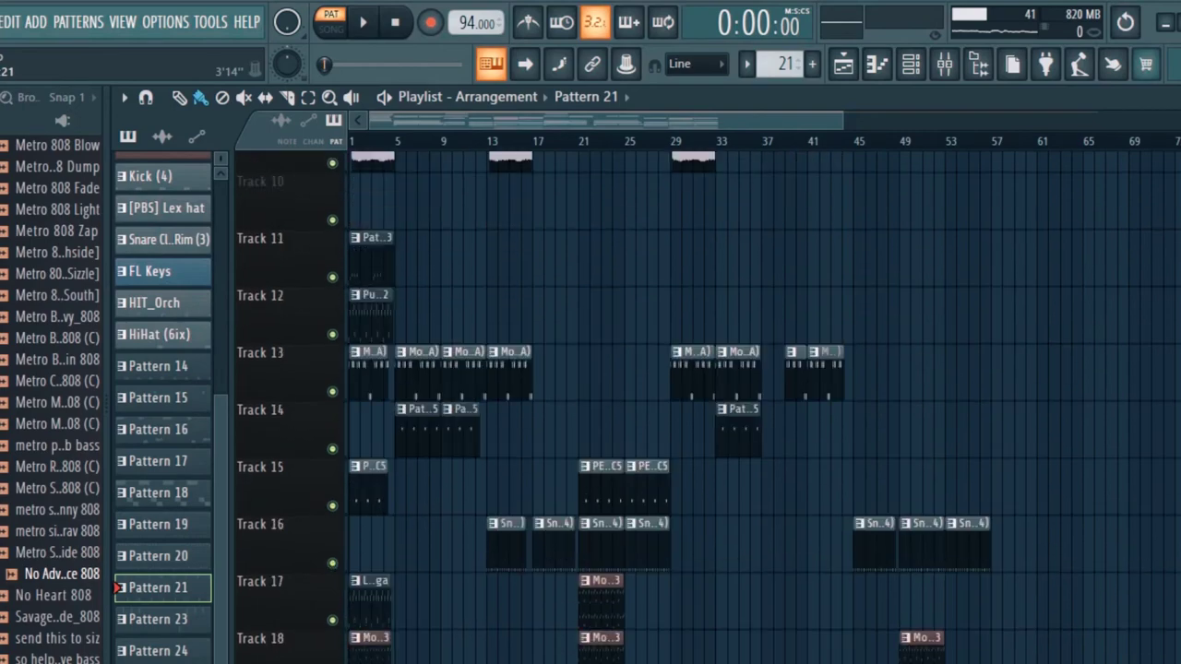
pyautogui.scroll(2, 764, 406)
pyautogui.scroll(-8, 764, 406)
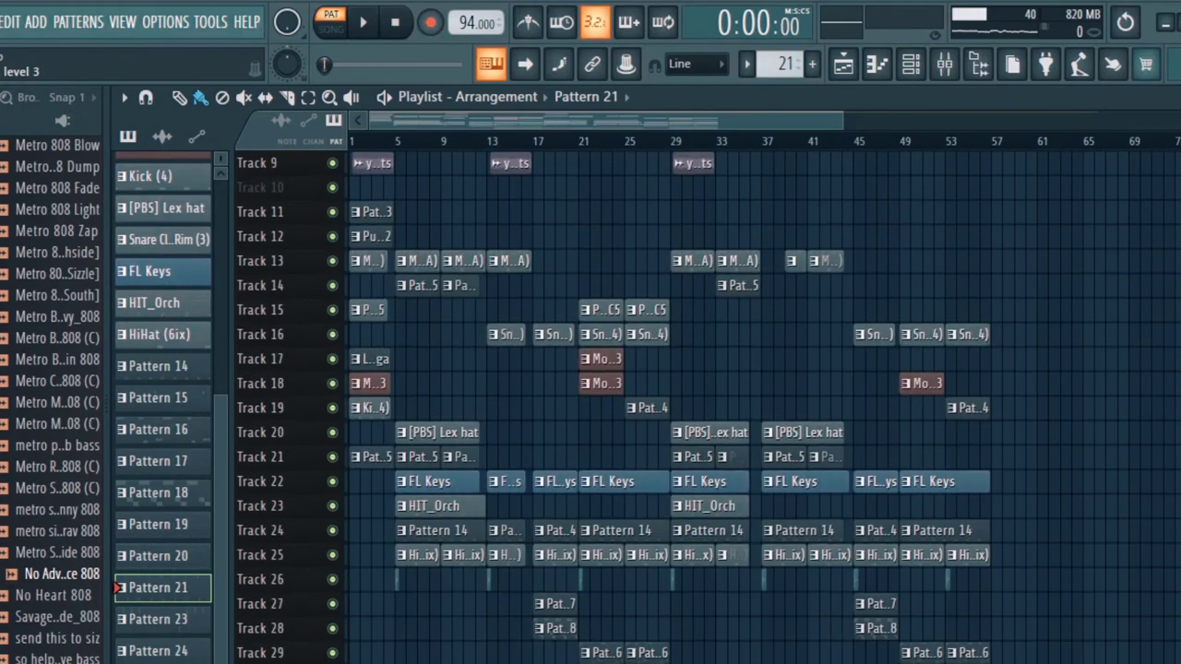
# Step: Play the full instrumental in song mode from bar 1, widening the playlist view to bars 4 to 14
pyautogui.scroll(6, 833, 237)
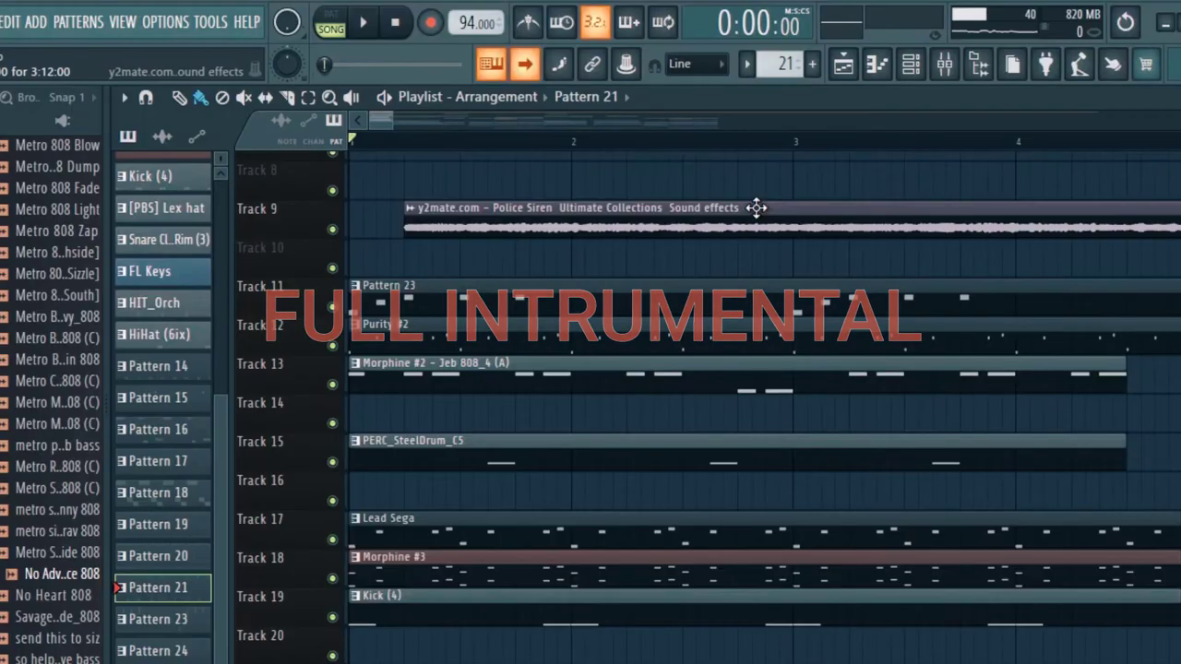
pyautogui.press('space')
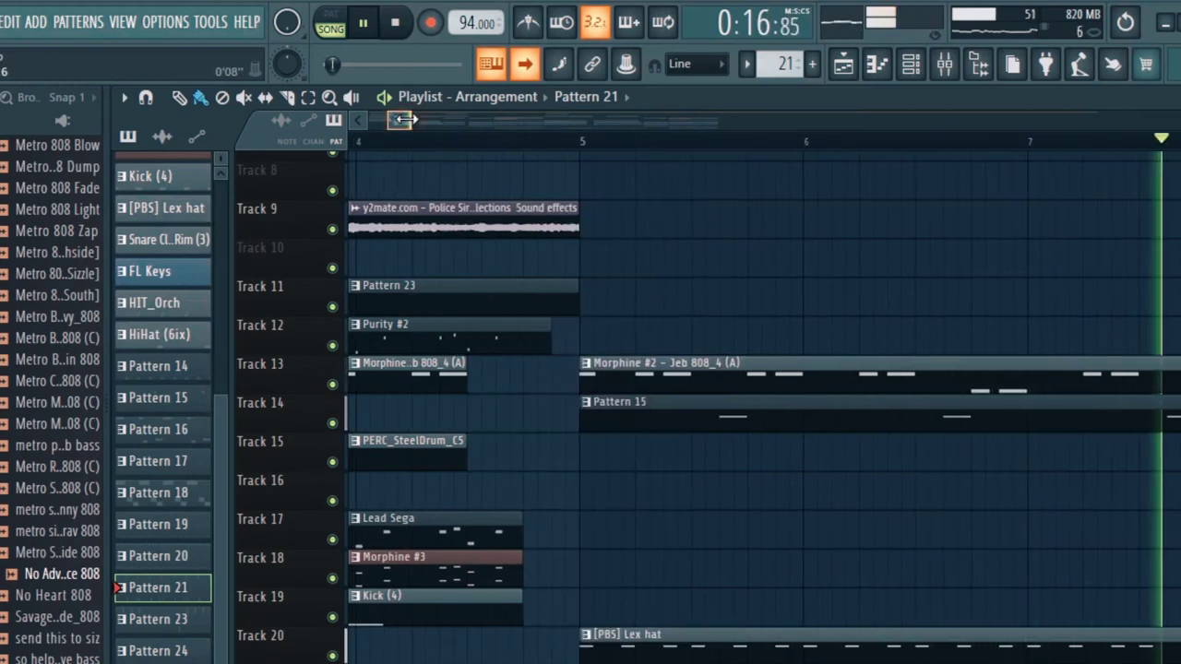
pyautogui.moveTo(410, 120); pyautogui.dragTo(452, 118)
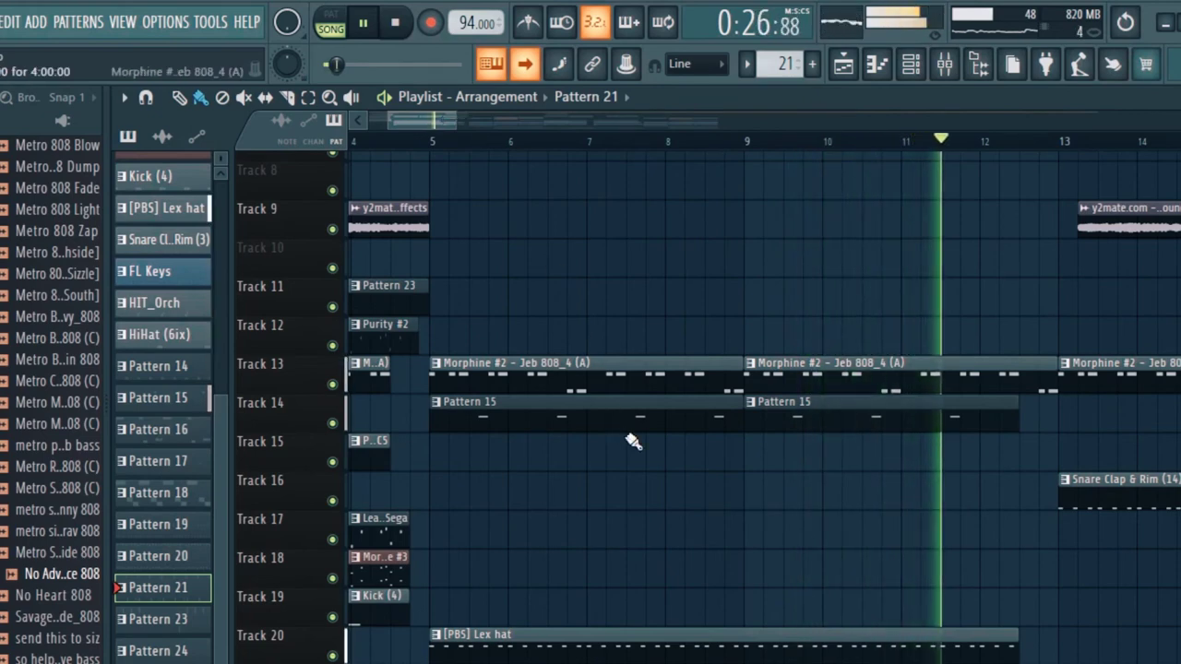
# Step: Open Pattern 14's kick notes from Track 24 and find the Kick (6) #2 channel in the channel rack
pyautogui.scroll(-2, 644, 446)
pyautogui.scroll(-3, 645, 448)
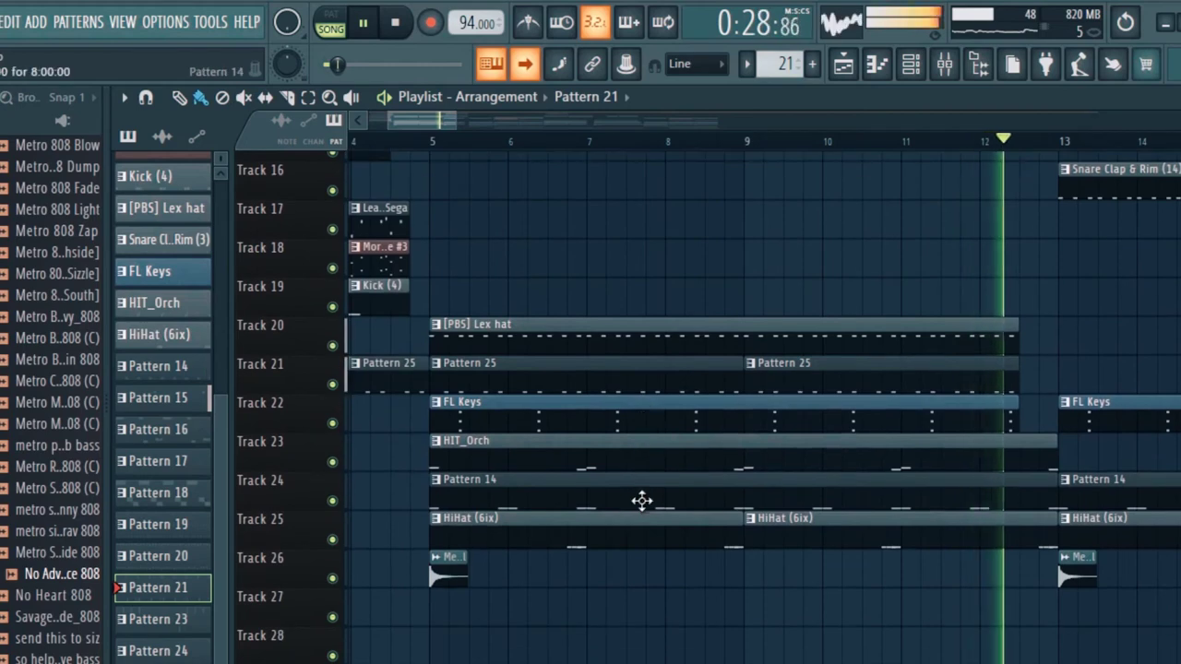
pyautogui.doubleClick(643, 504)
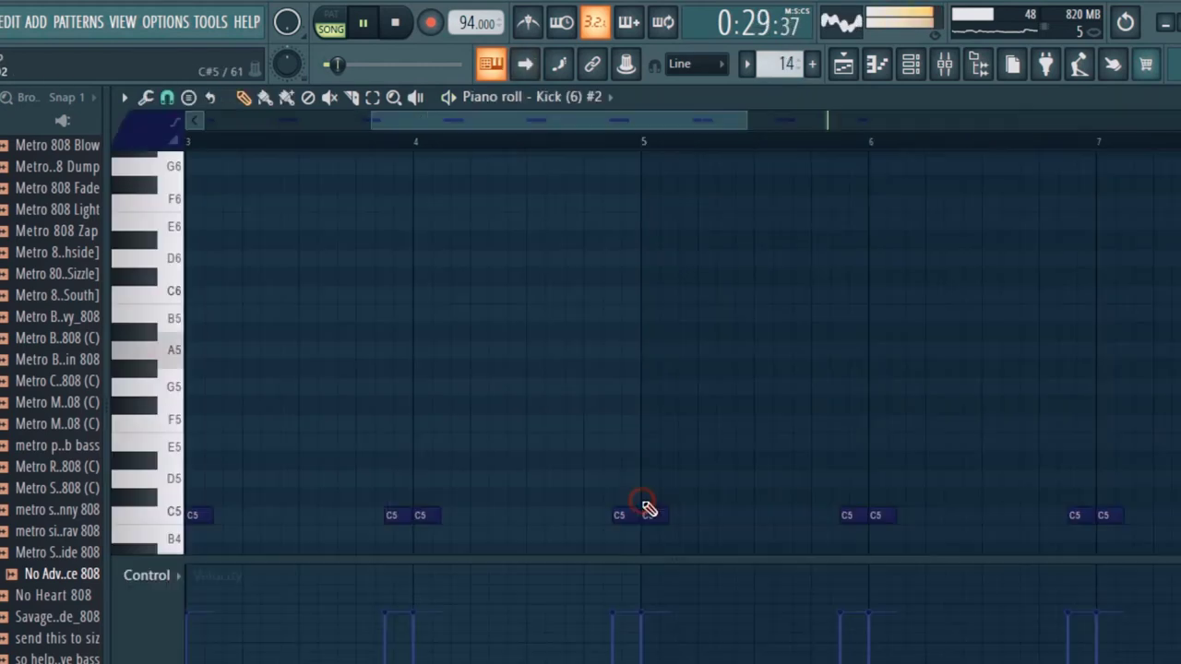
pyautogui.click(916, 66)
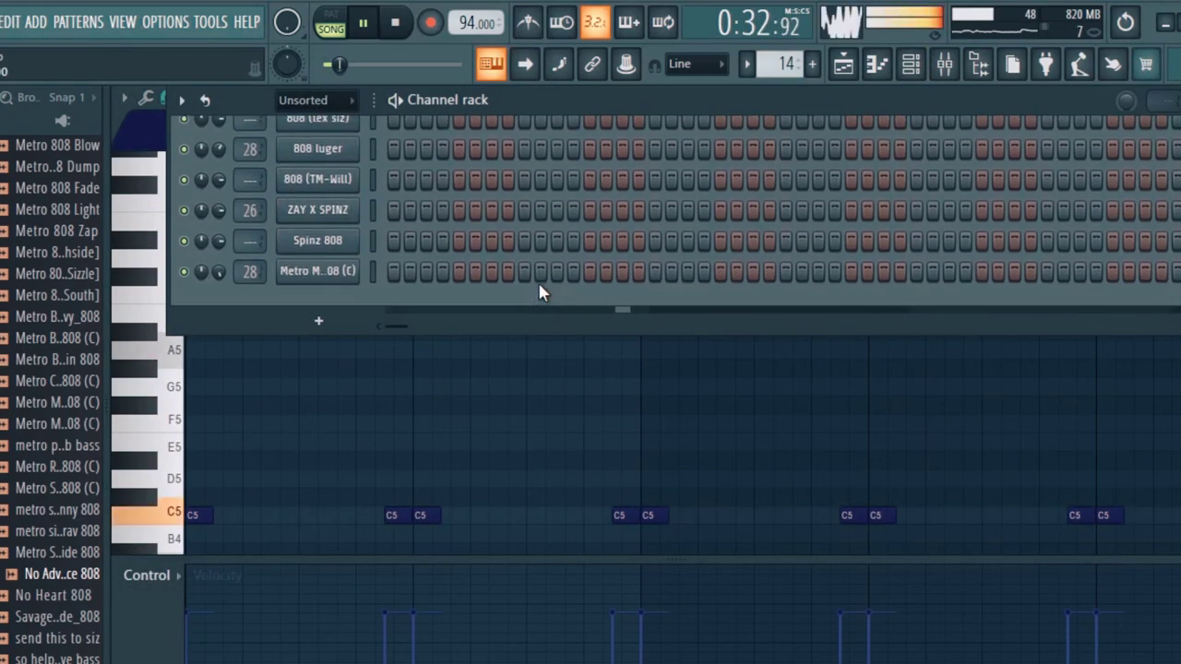
pyautogui.scroll(-5, 437, 256)
pyautogui.scroll(3, 418, 230)
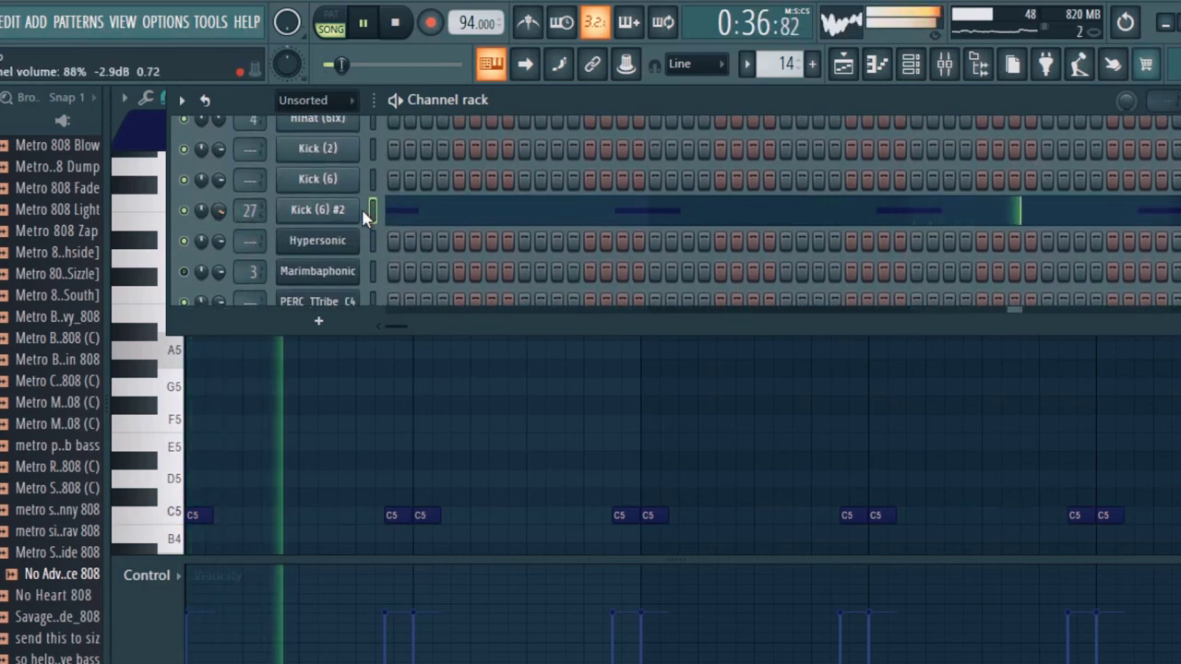
# Step: Select all C5 notes of Kick (6) #2, apply level scaling with a positive offset to their velocities, and return to the playlist
pyautogui.click(176, 518)
pyautogui.hotkey('alt', 'x')
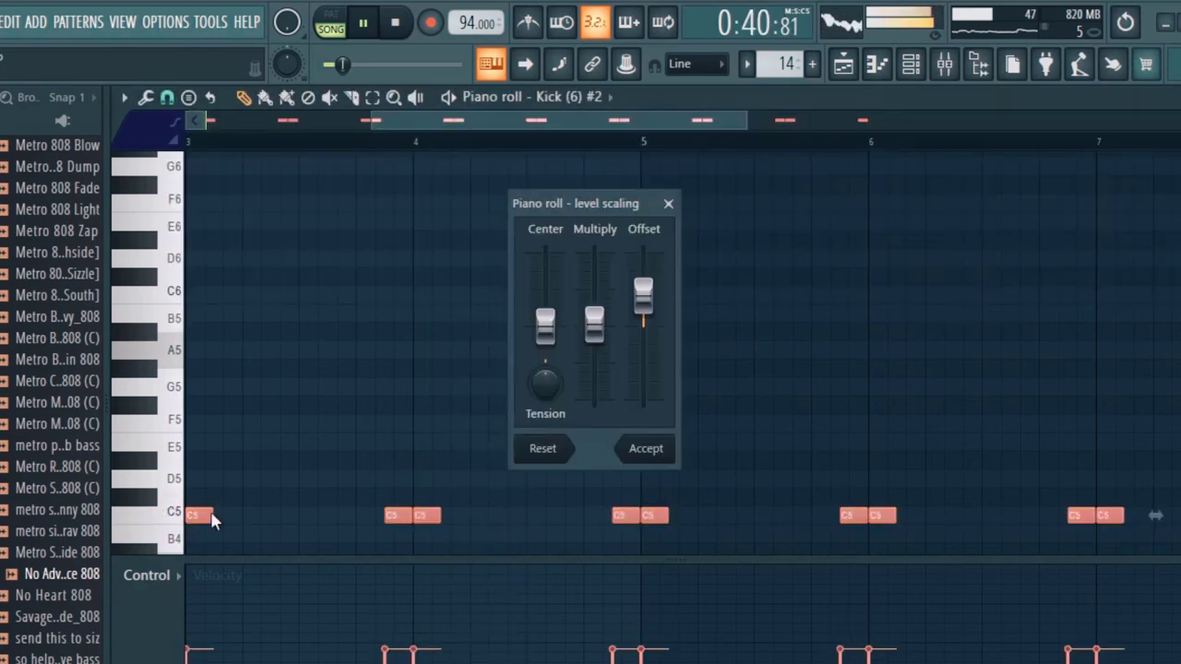
pyautogui.moveTo(641, 328); pyautogui.dragTo(643, 254)
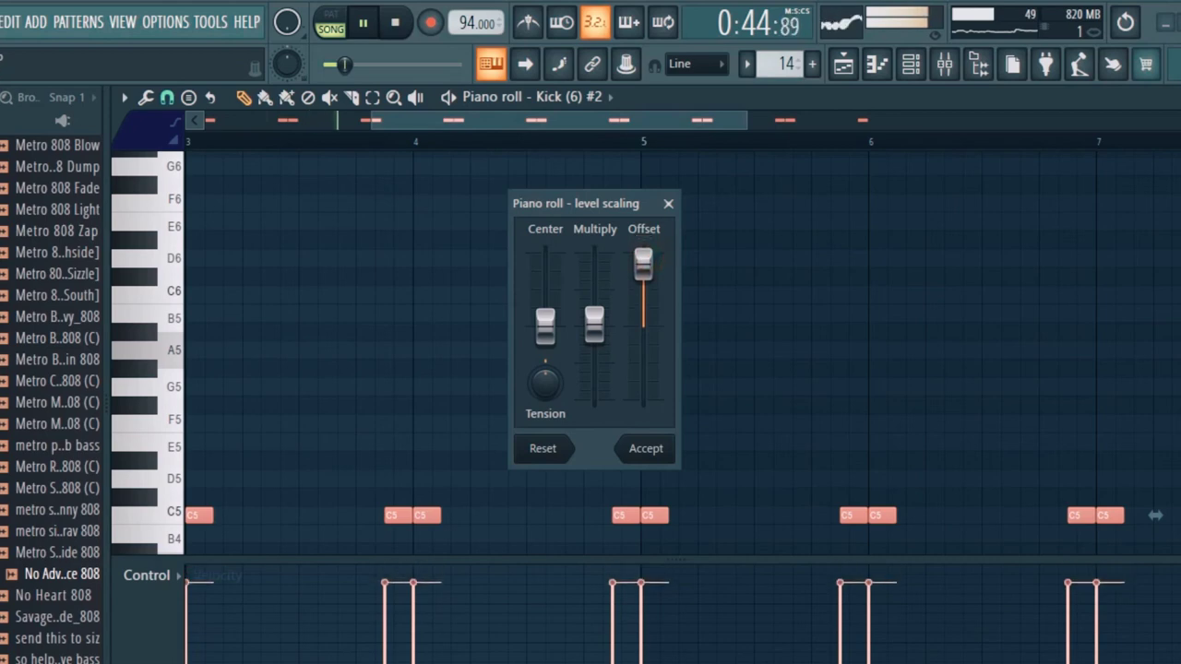
pyautogui.moveTo(643, 268); pyautogui.dragTo(643, 277)
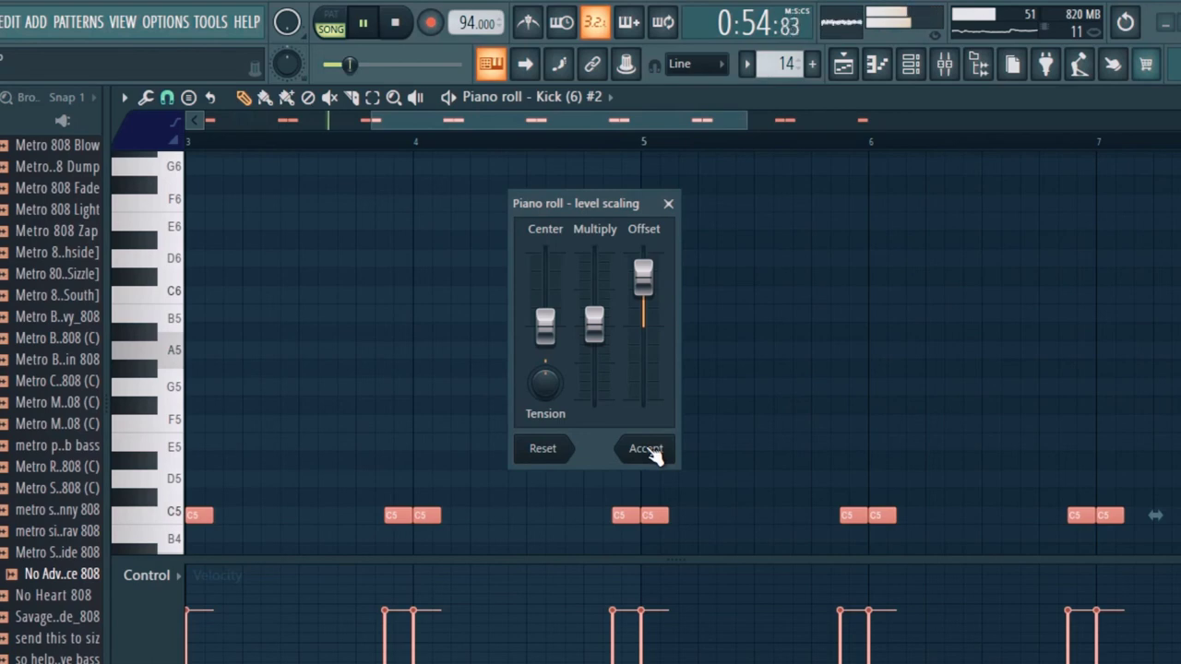
pyautogui.click(646, 449)
pyautogui.click(844, 66)
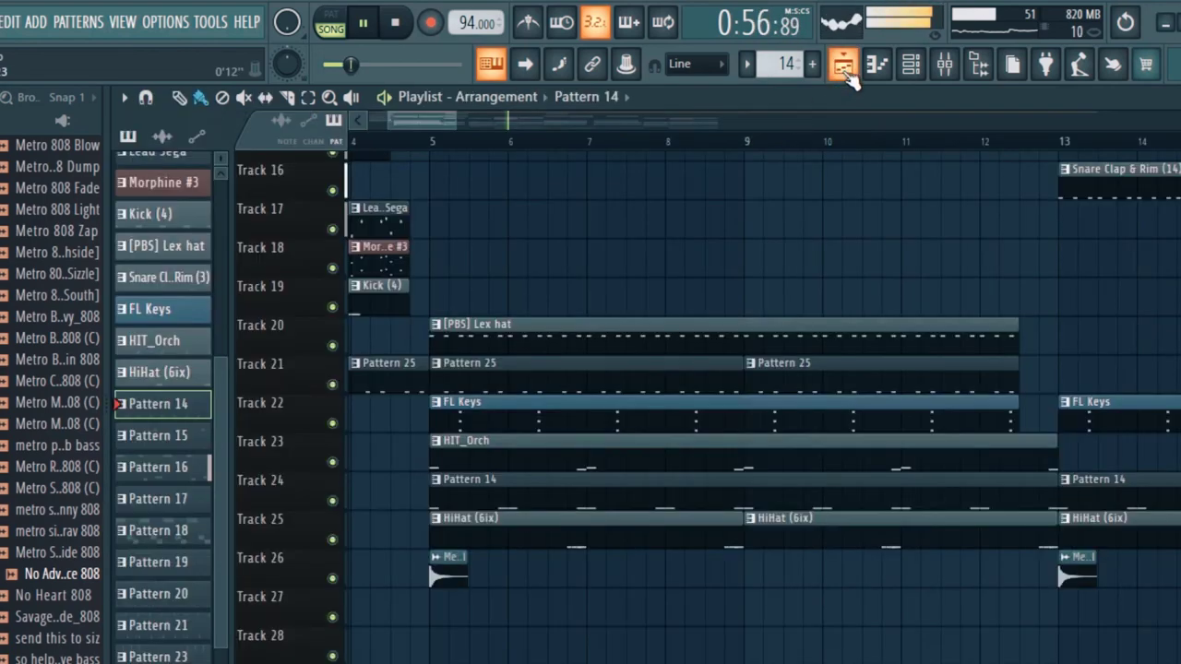
# Step: Follow the song's playback through the later playlist sections up to bar 57, checking the clips on Tracks 10 to 32
pyautogui.moveTo(456, 120); pyautogui.dragTo(641, 124)
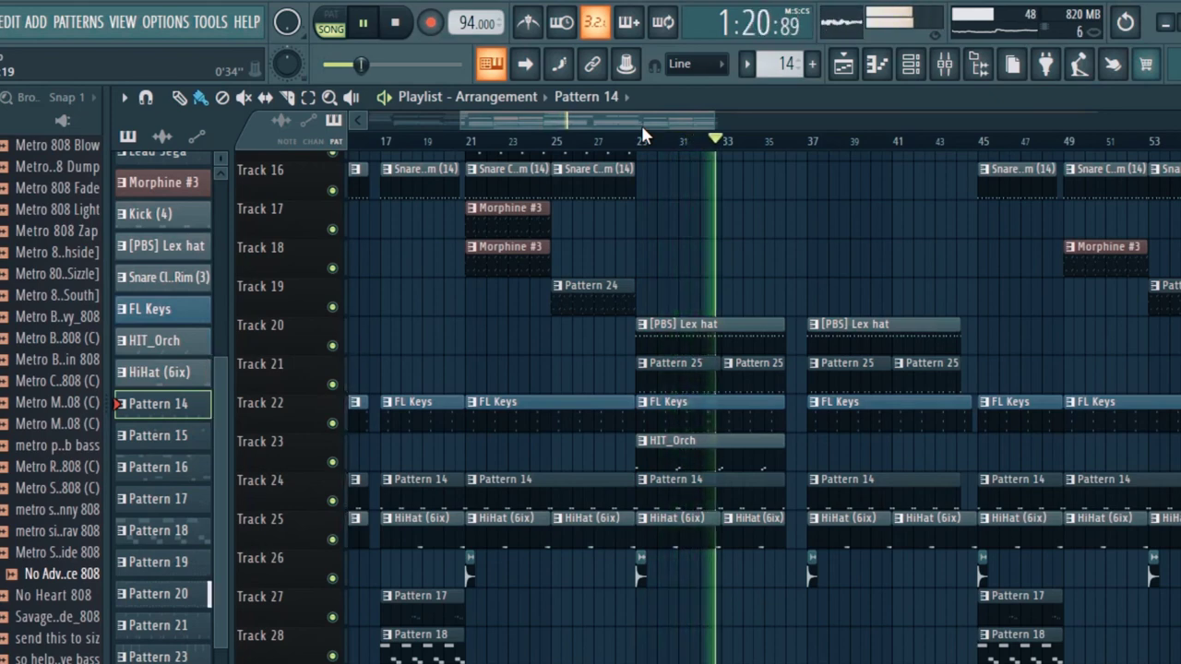
pyautogui.scroll(1, 794, 268)
pyautogui.scroll(3, 794, 267)
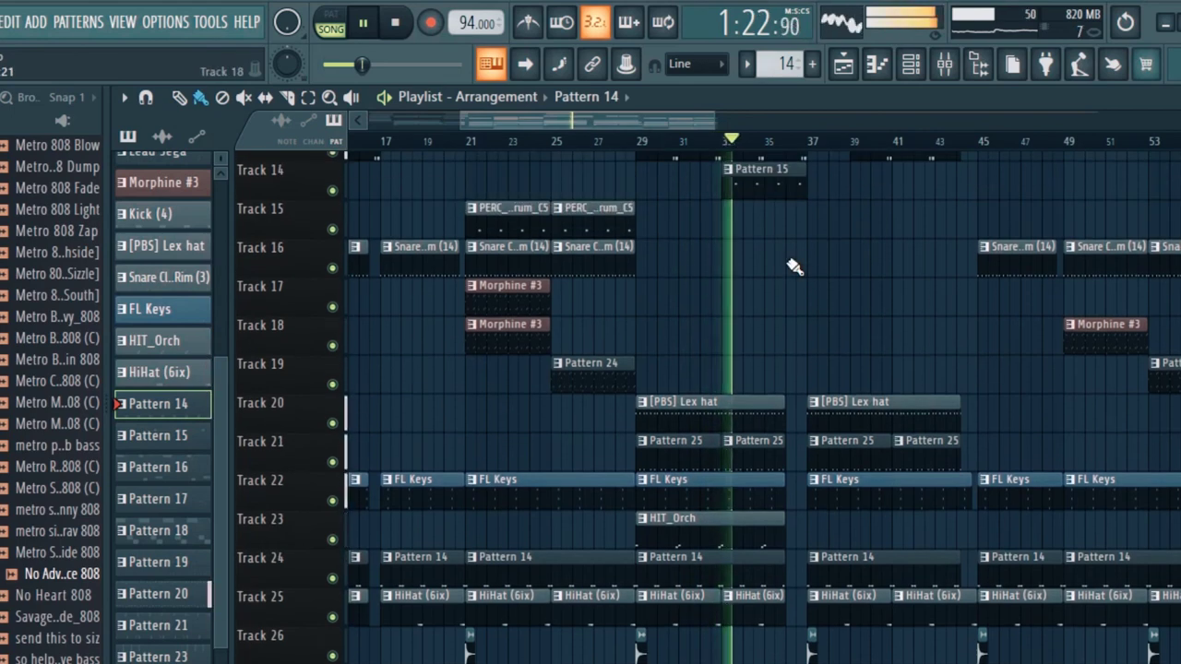
pyautogui.scroll(1, 888, 319)
pyautogui.scroll(1, 888, 320)
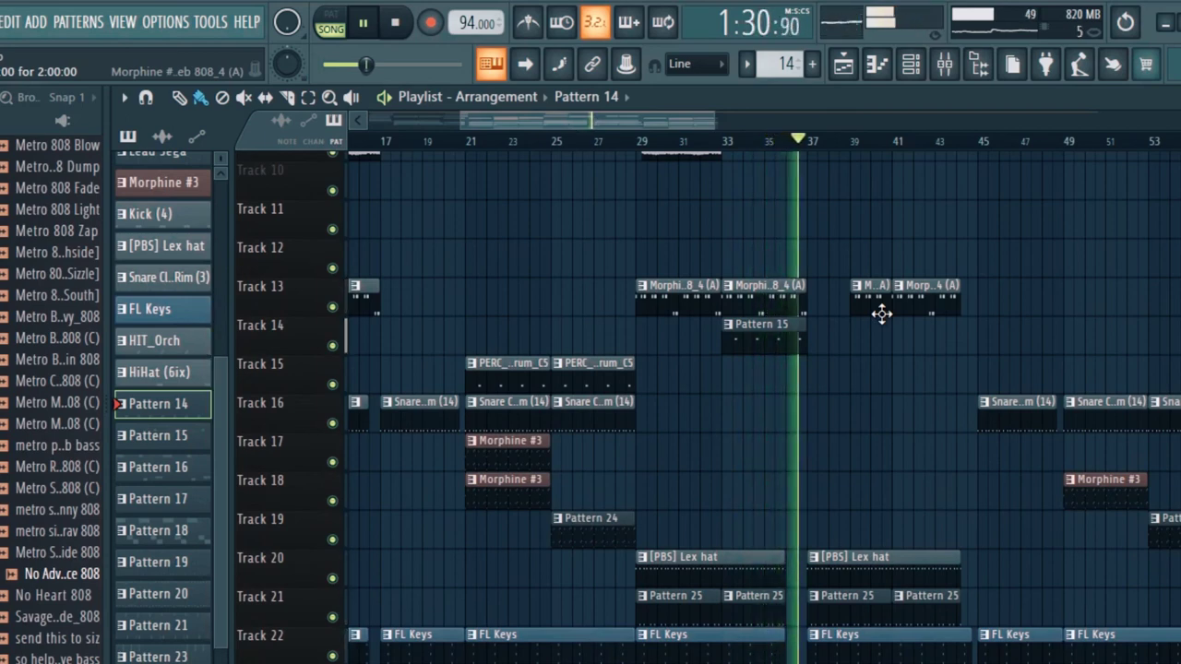
pyautogui.moveTo(717, 121); pyautogui.dragTo(823, 126)
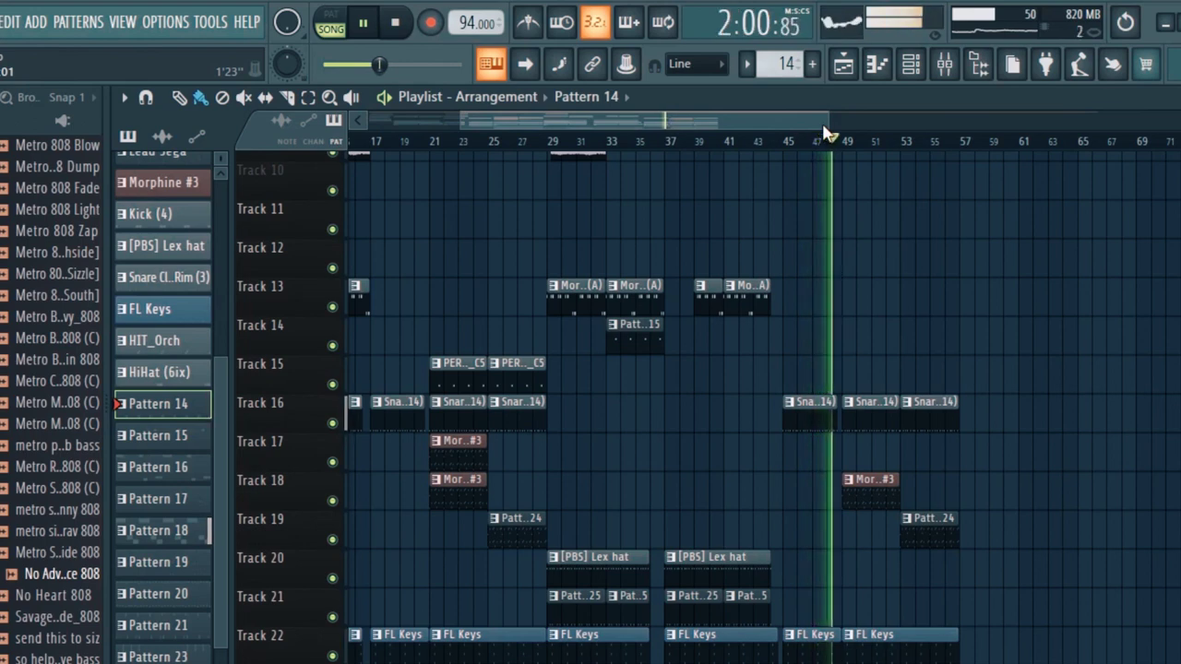
pyautogui.scroll(-3, 828, 134)
pyautogui.scroll(-5, 859, 266)
pyautogui.scroll(-1, 858, 265)
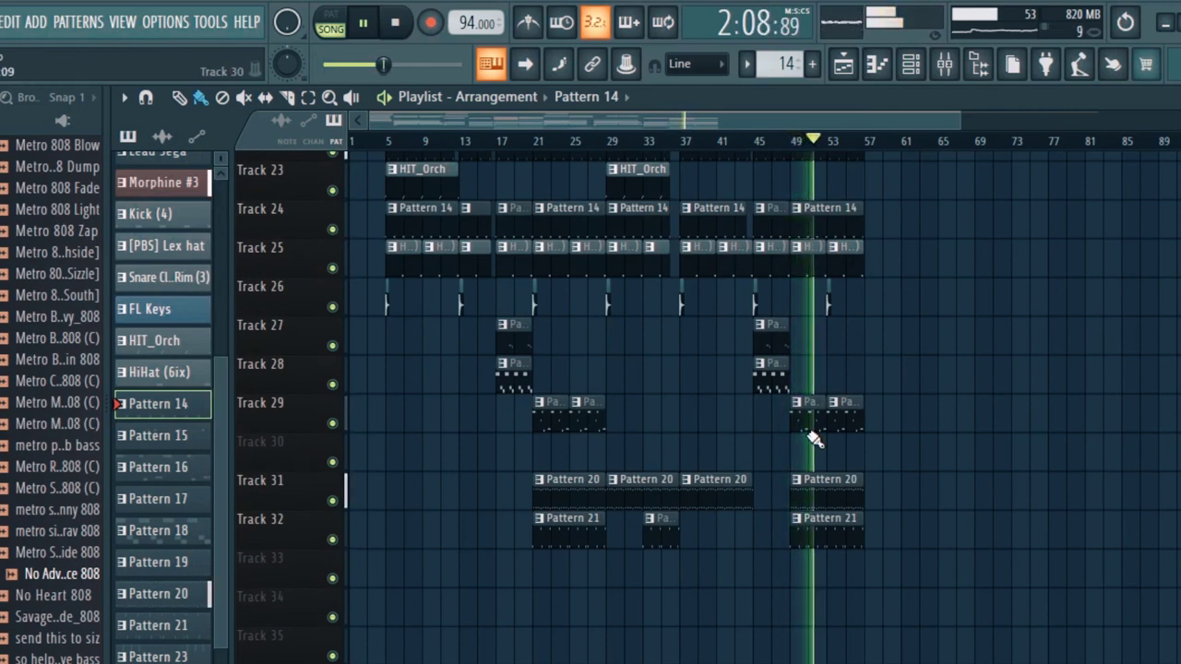
pyautogui.scroll(2, 814, 439)
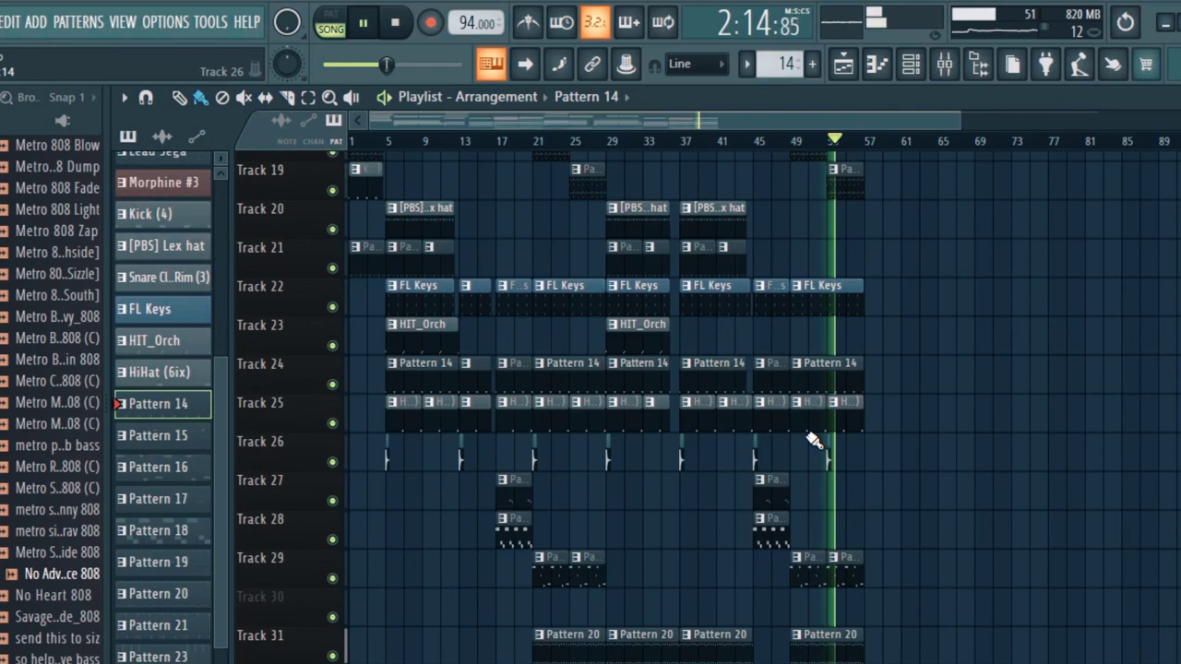
# Step: Open the mixer during playback and examine the levels of inserts 12 to 28 alongside the Master effects chain
pyautogui.click(945, 70)
pyautogui.click(945, 70)
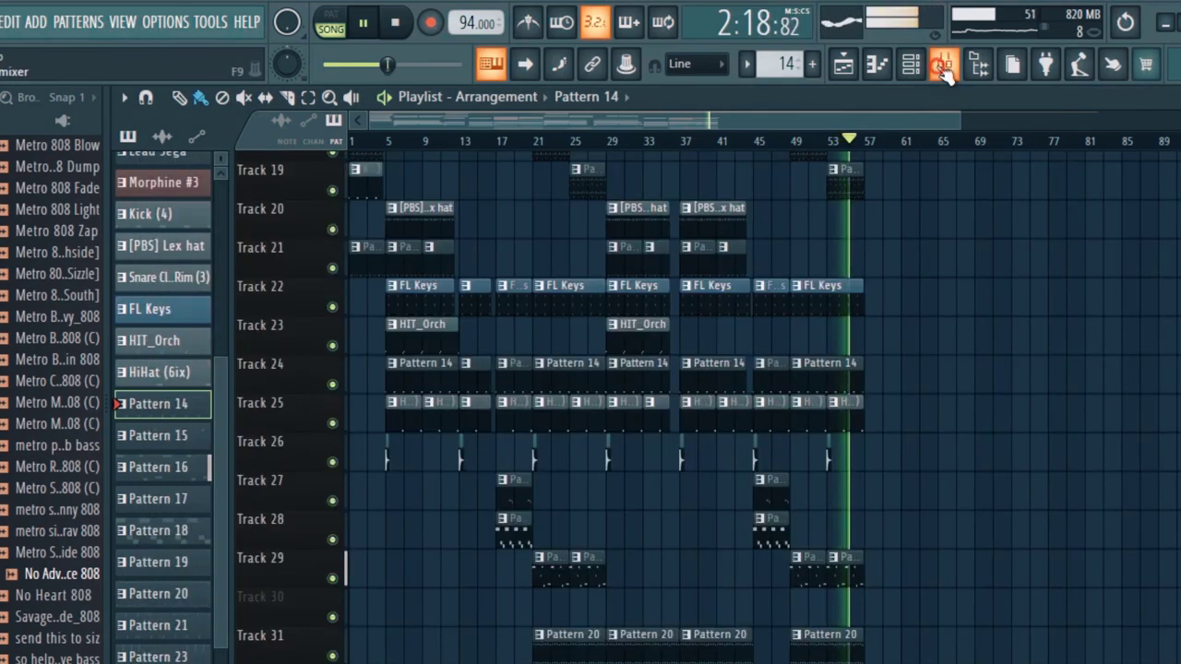
pyautogui.click(944, 71)
pyautogui.moveTo(383, 646); pyautogui.dragTo(349, 646)
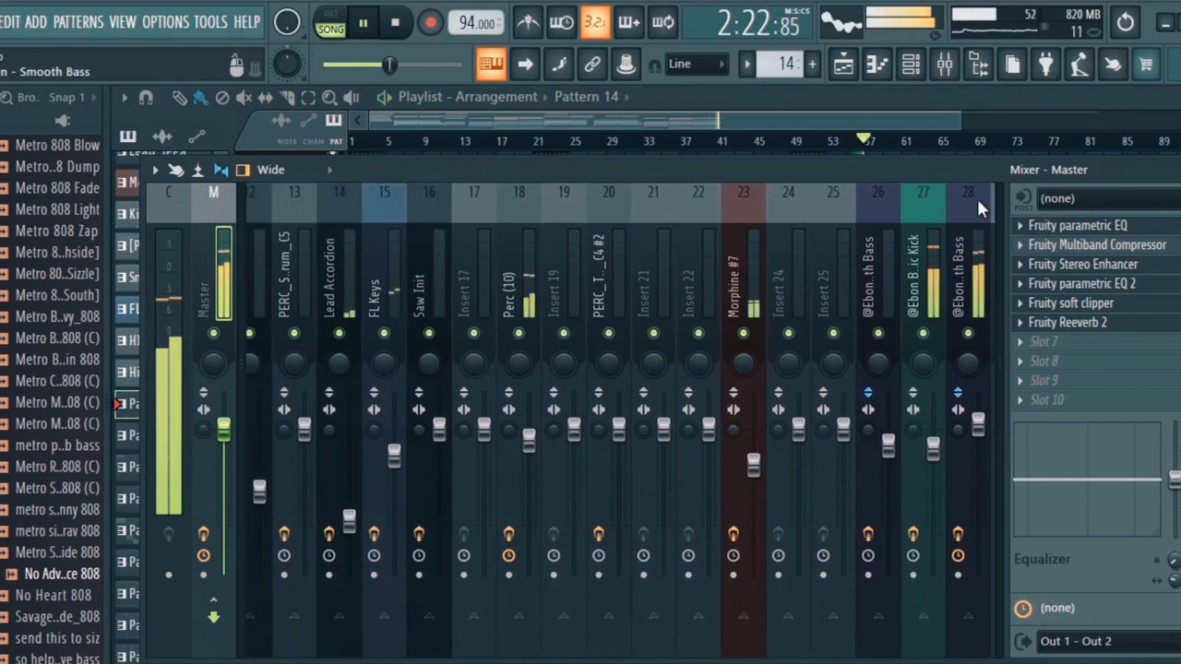